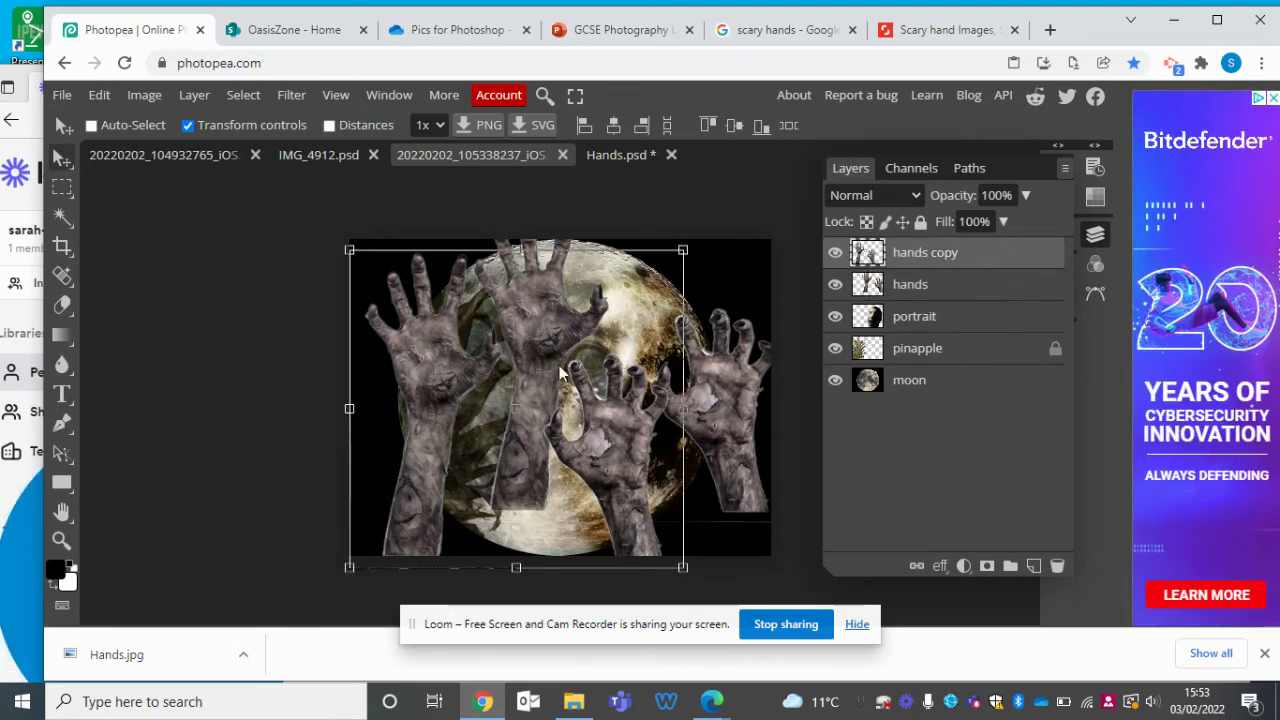
Step: With the hands layer hidden, select the left hand on the hands copy layer with Rectangle Select and delete it
drag(612, 383, 628, 347)
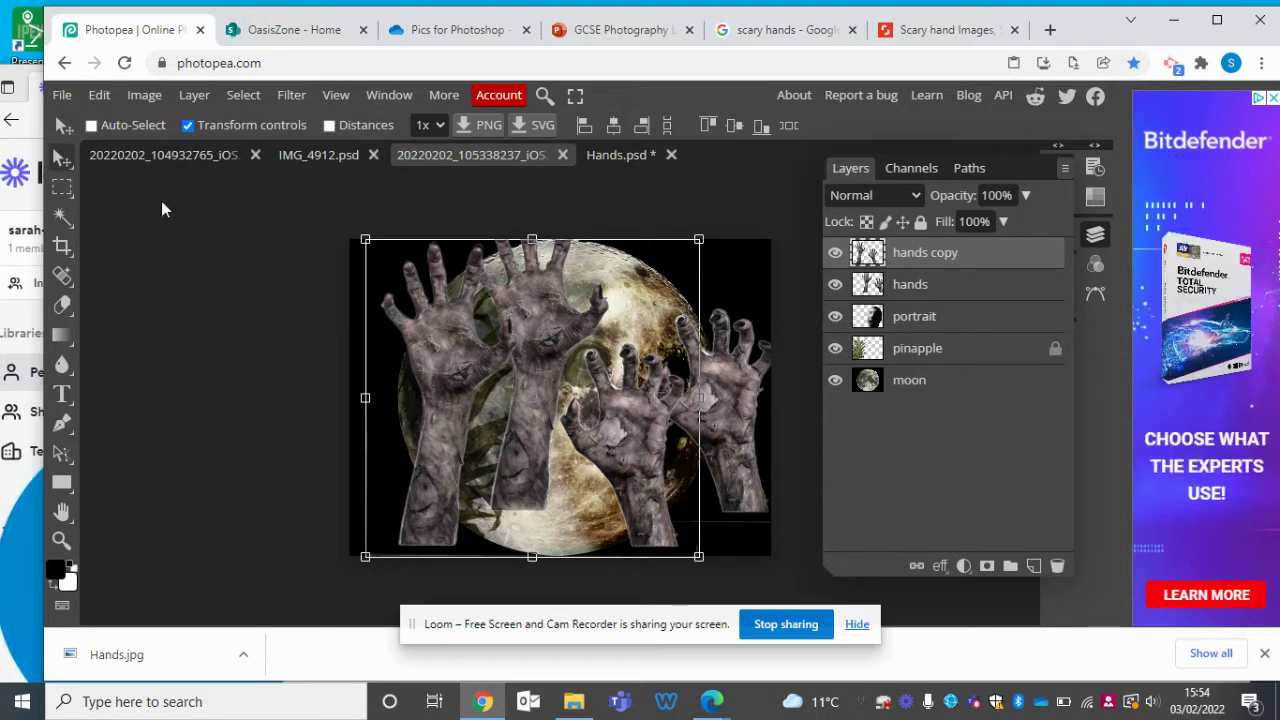
right_click(63, 188)
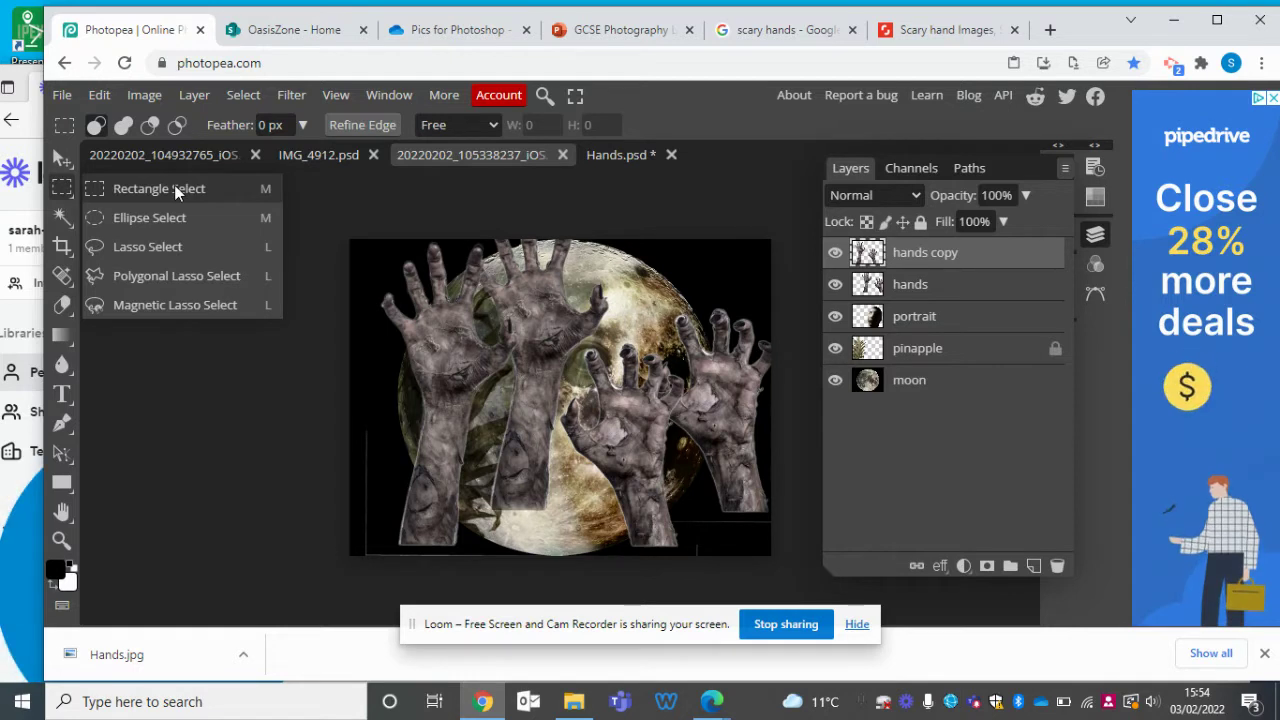
click(175, 190)
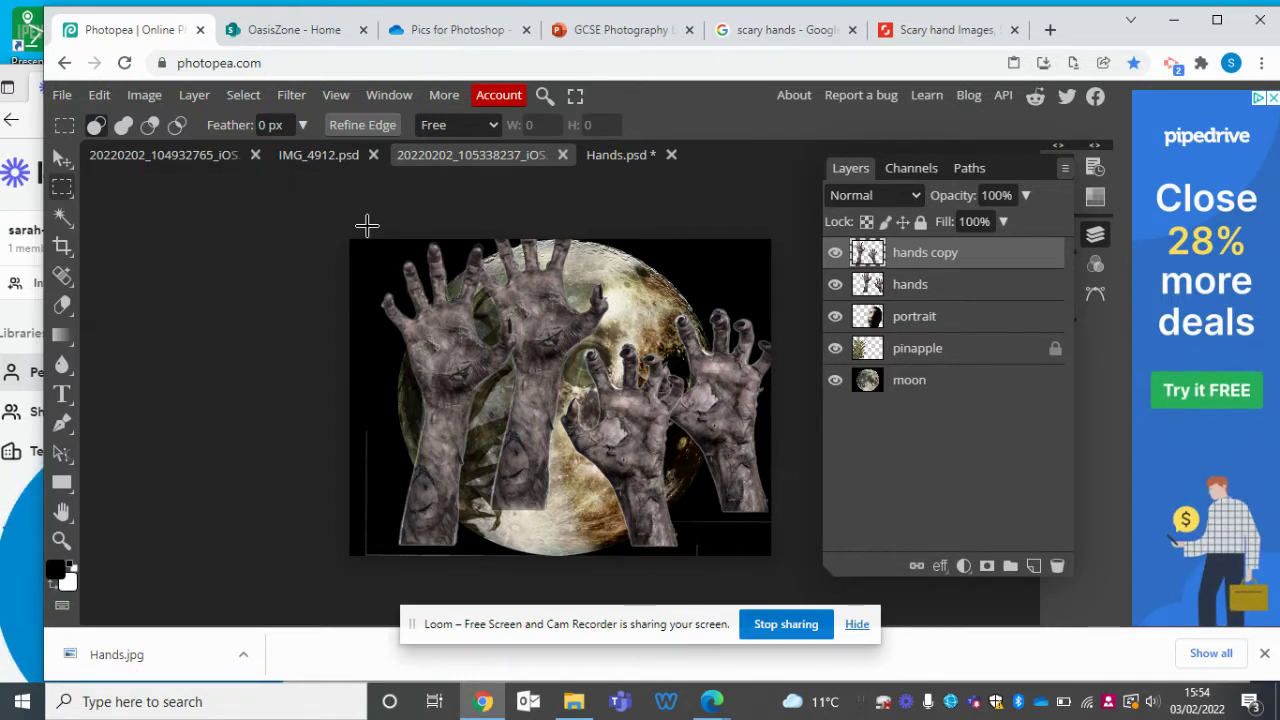
click(835, 284)
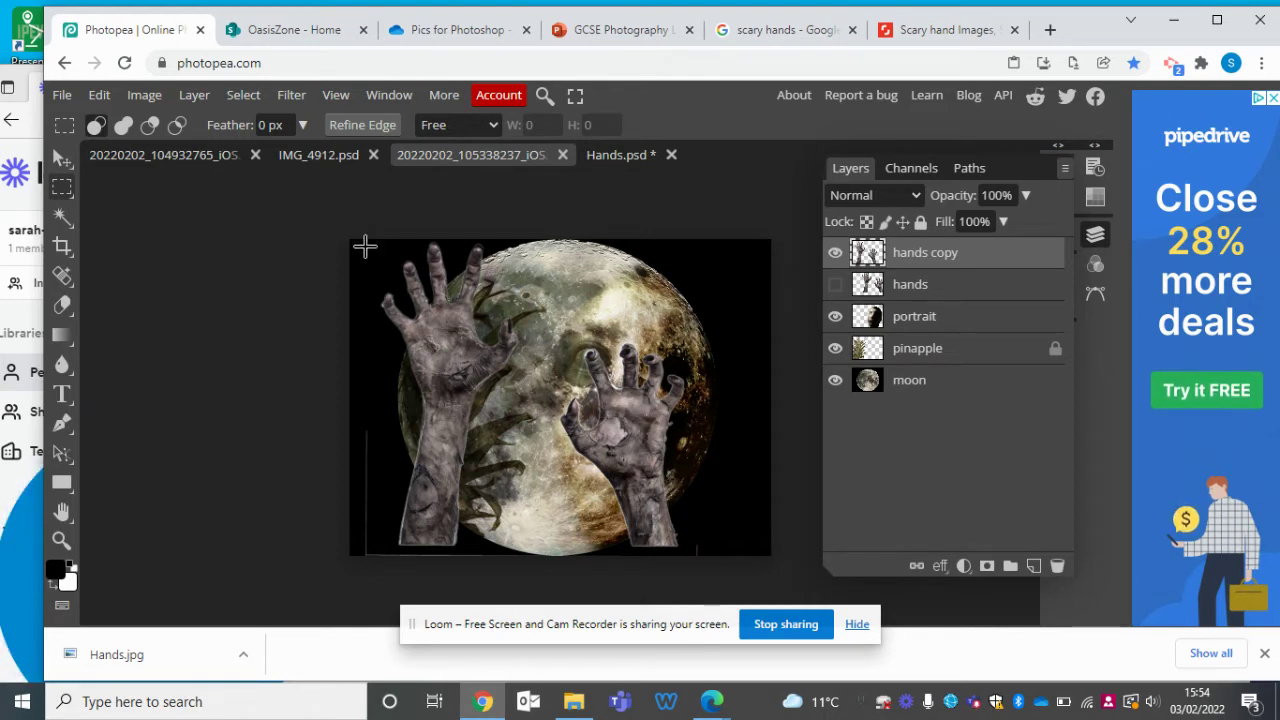
drag(539, 234, 337, 577)
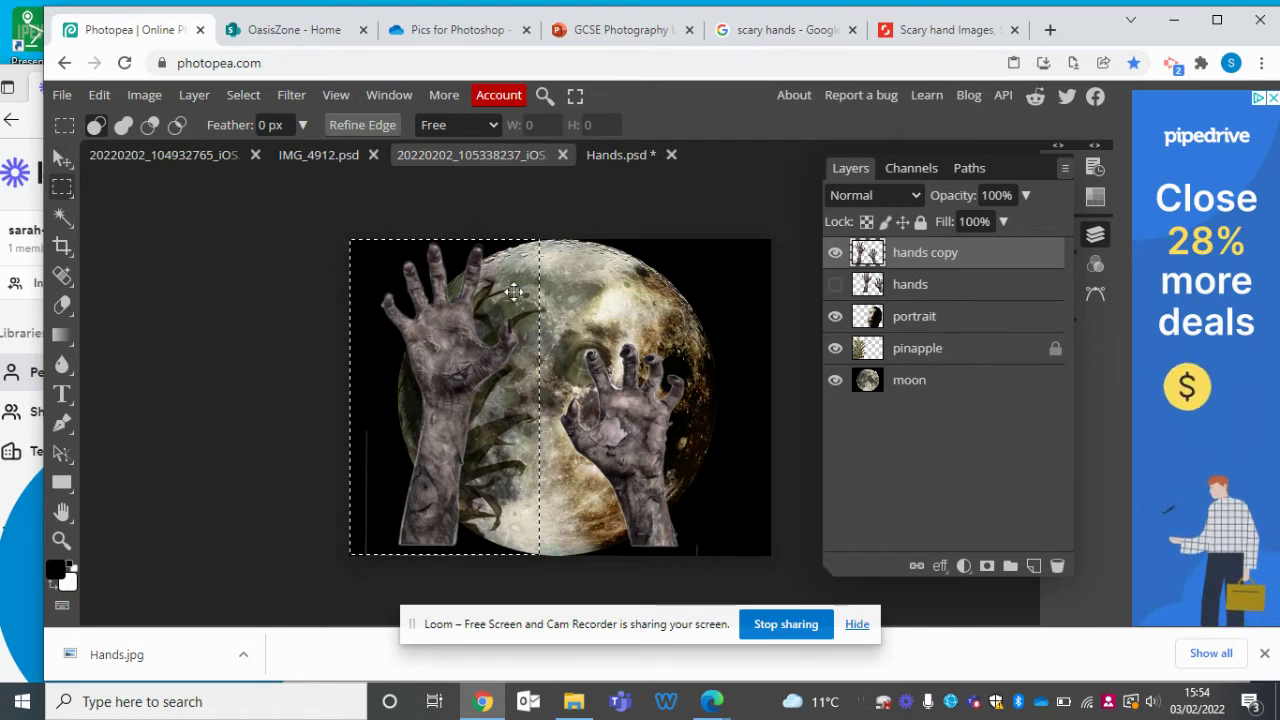
drag(549, 243, 333, 604)
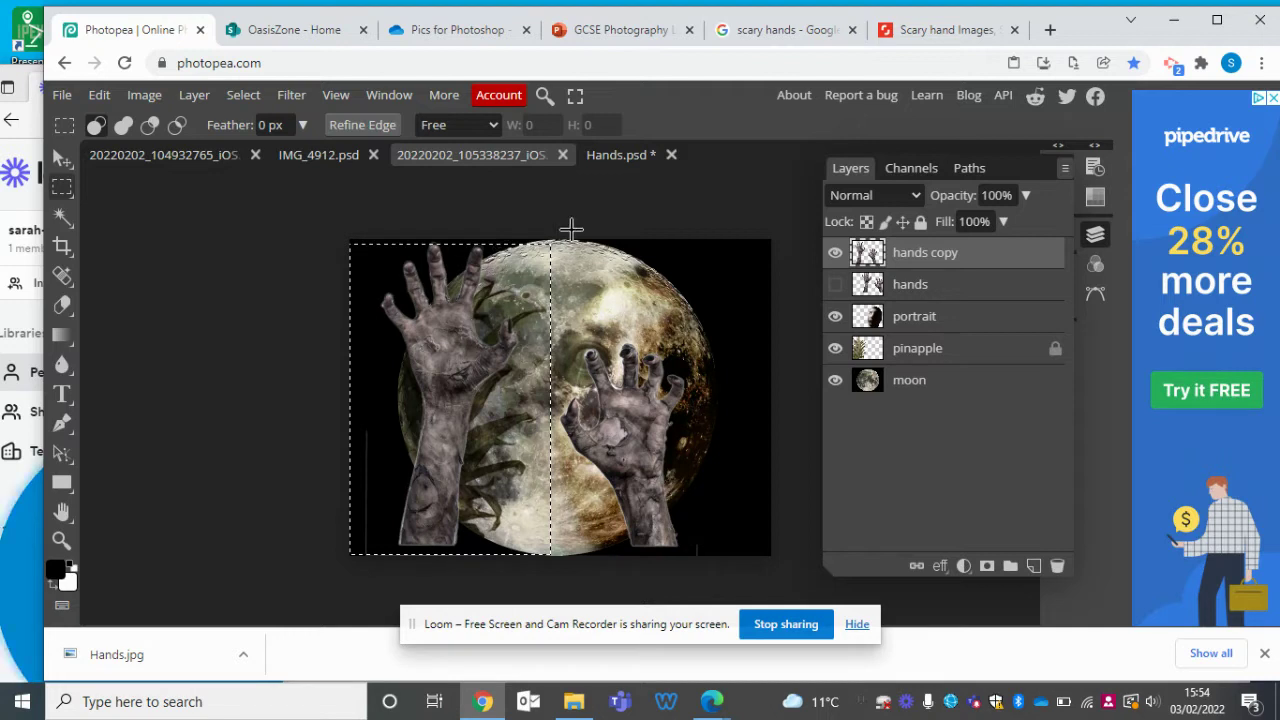
drag(568, 241, 284, 591)
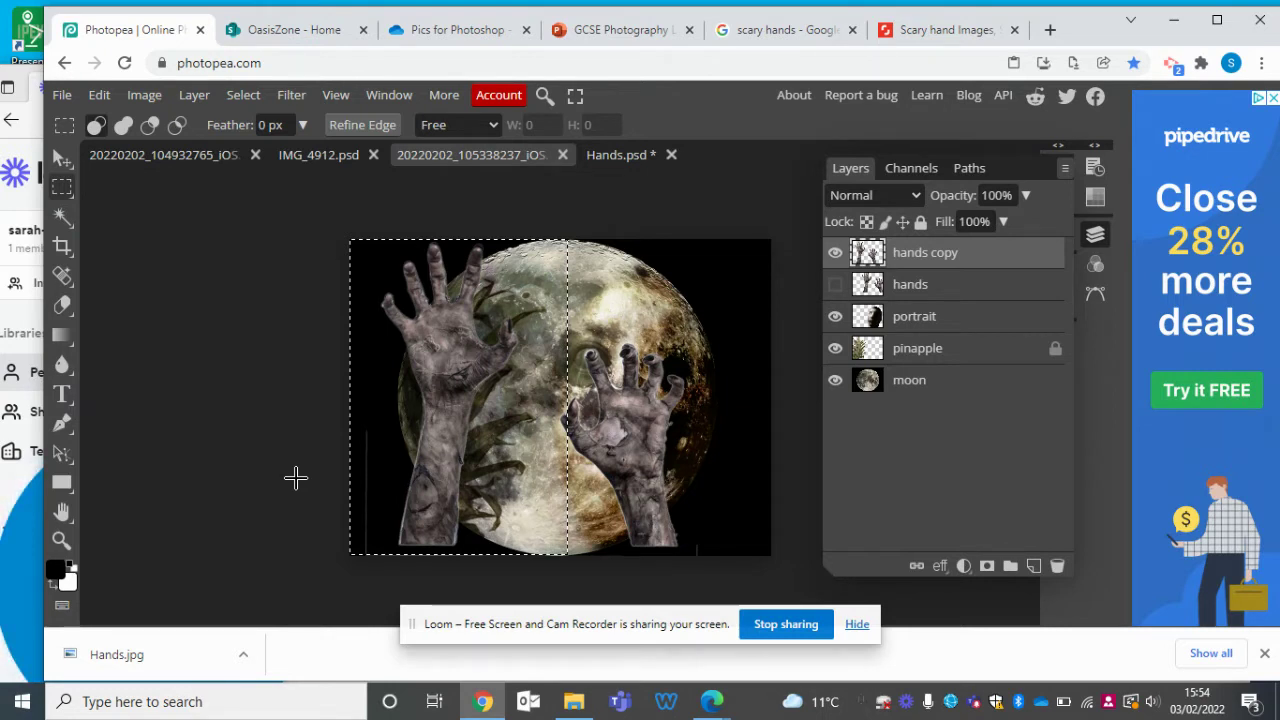
drag(350, 241, 544, 562)
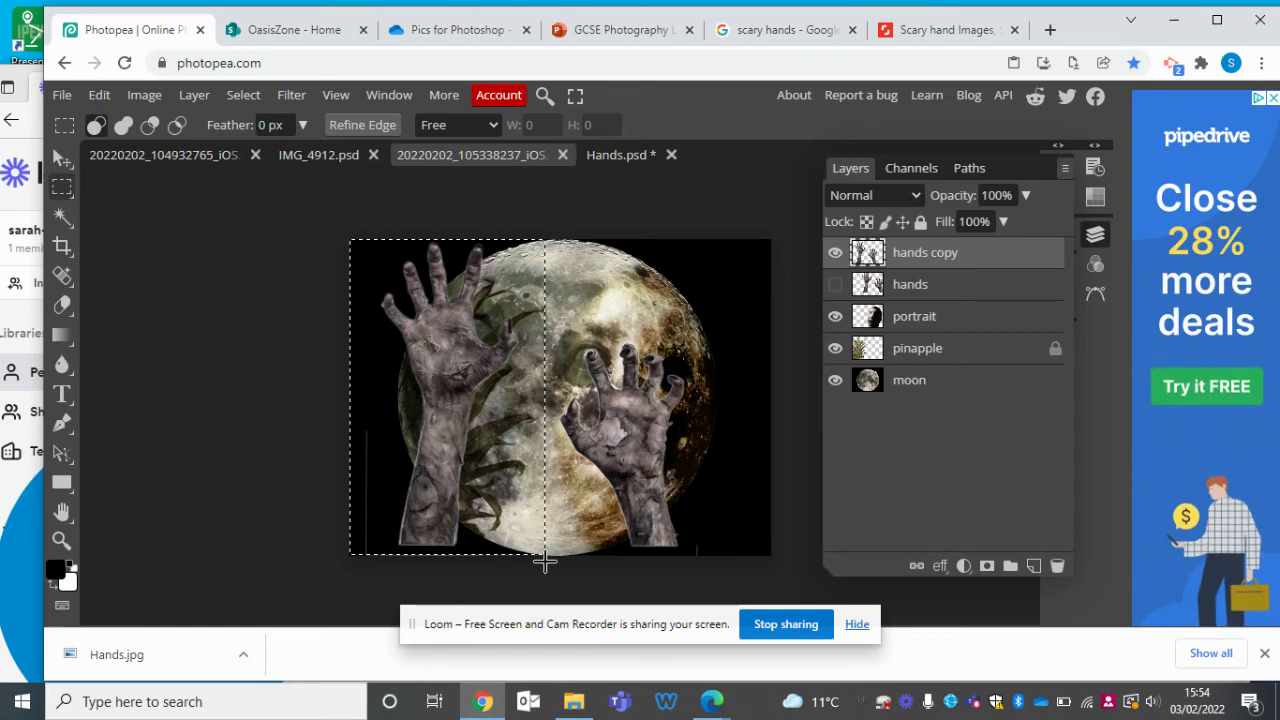
key(Delete)
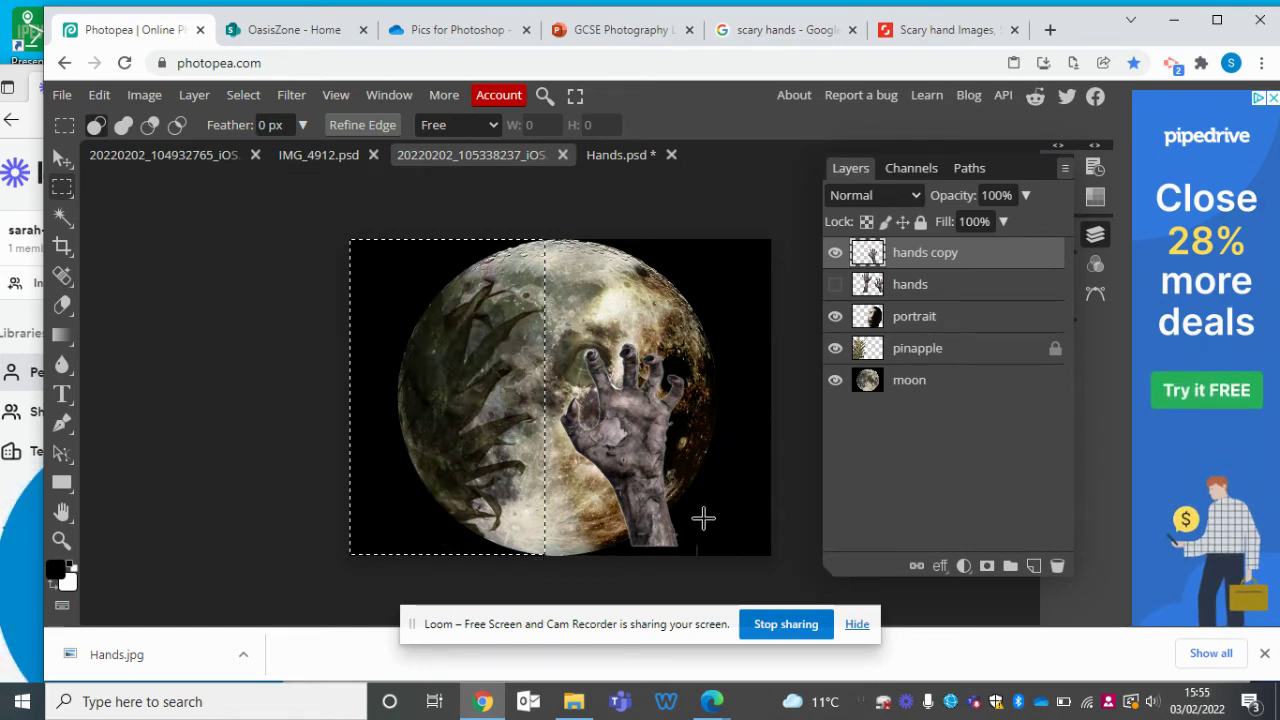
Step: Delete the stray line beside the remaining wrist, deselect, and move the hand toward the moon's right edge
drag(696, 531, 711, 572)
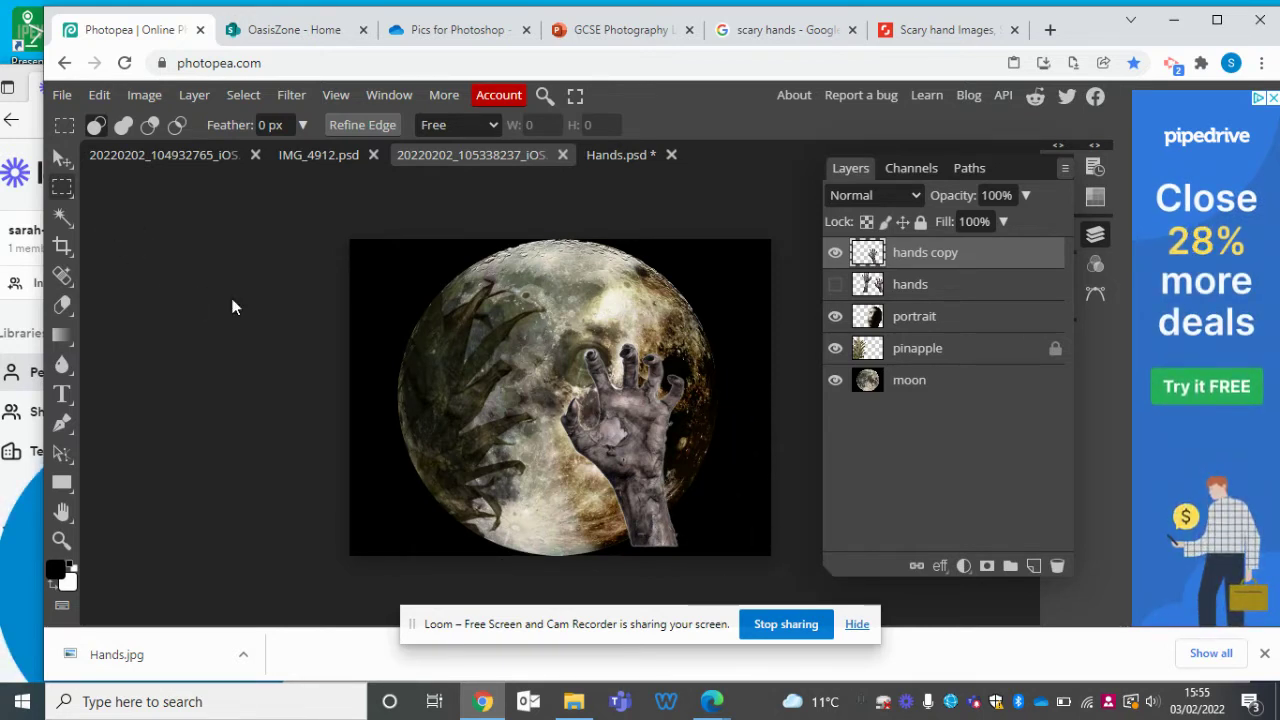
key(ctrl+d)
click(62, 158)
drag(664, 388, 696, 395)
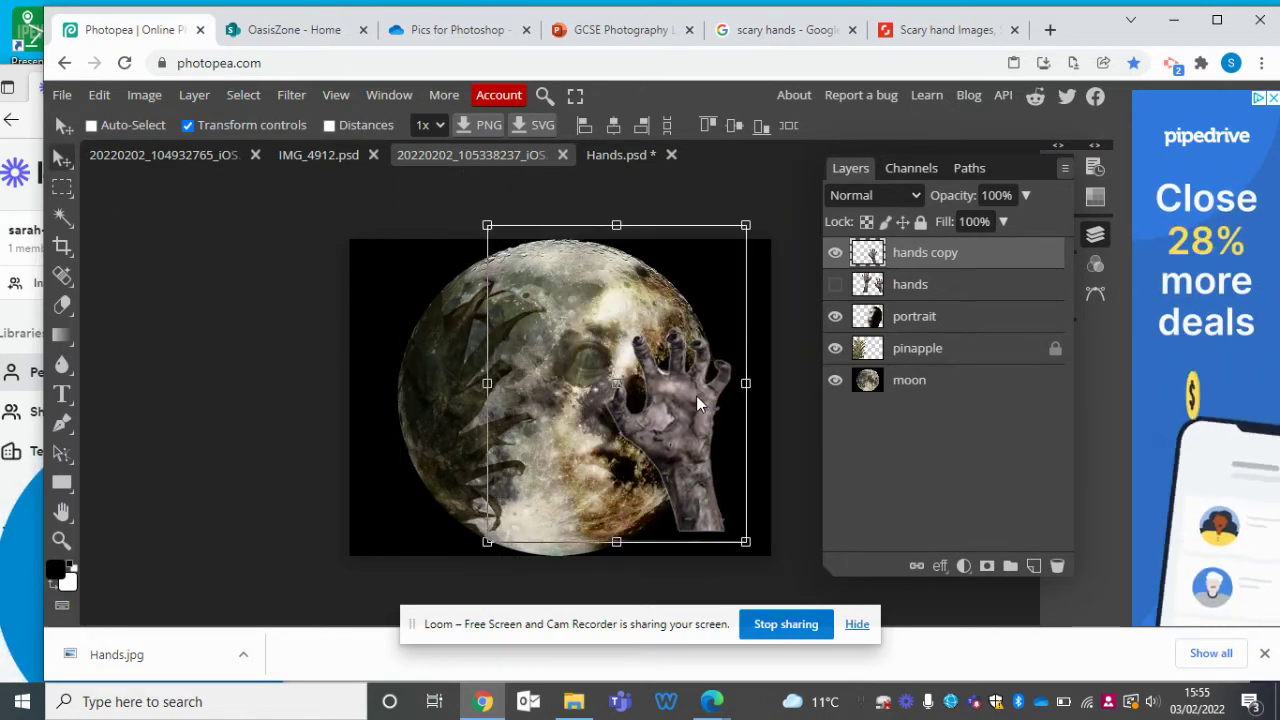
Step: Rename the hands copy layer as Right hand and nudge the hand slightly down and to the right
double_click(930, 257)
text(Right hand)
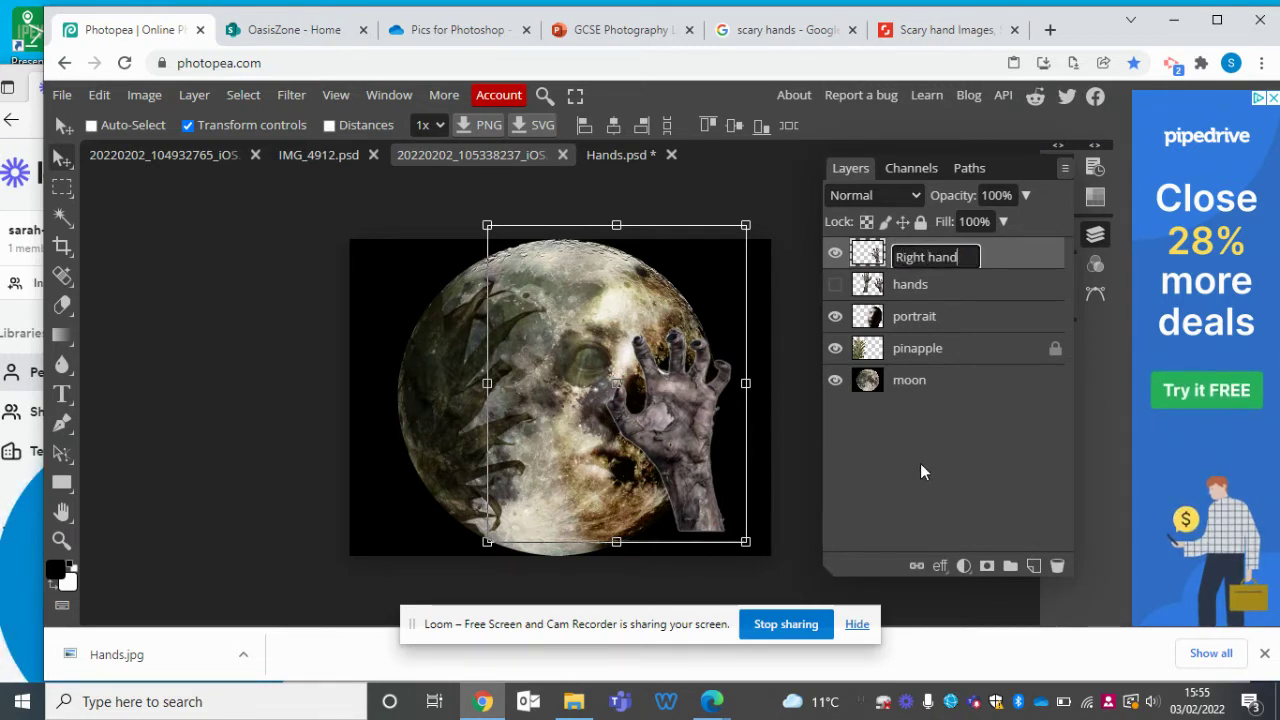
key(Return)
mouse_move(721, 380)
mouse_down()
mouse_move(600, 321)
mouse_move(726, 344)
mouse_move(699, 353)
mouse_move(734, 396)
mouse_up()
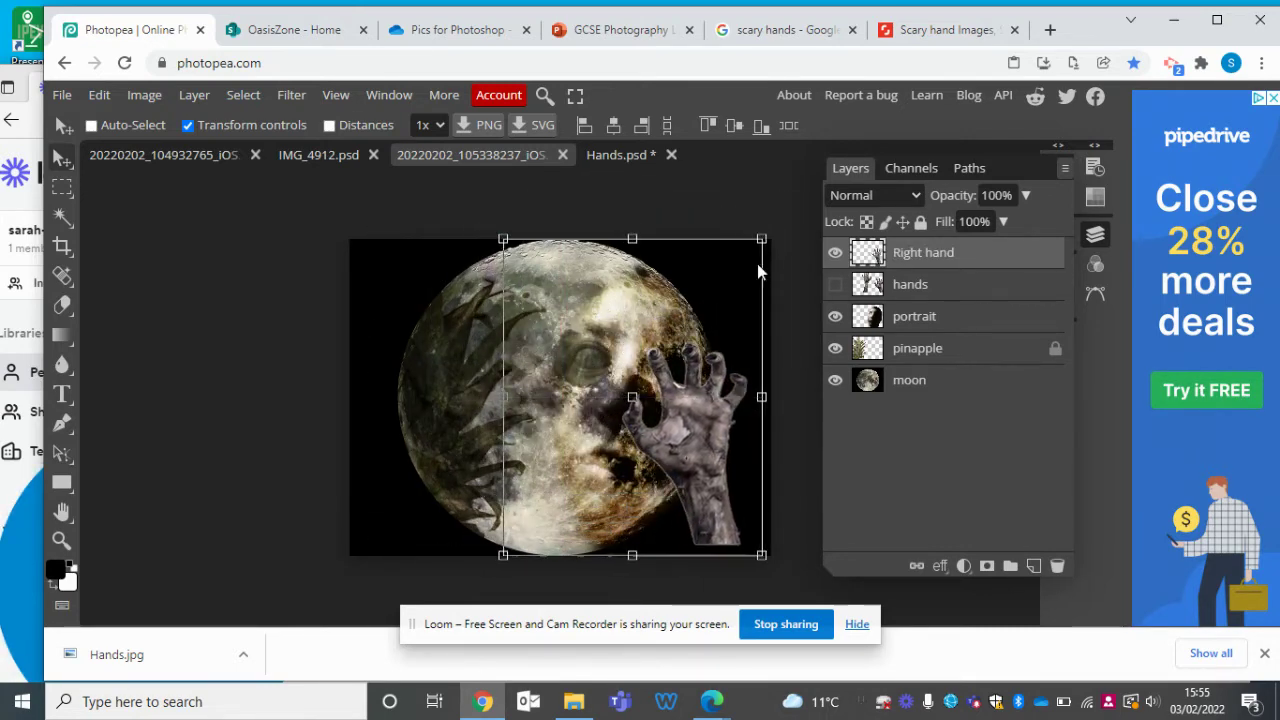
Step: Hide the Right hand layer, show the hands layer, and move its pair of hands left and down over the moon
click(835, 253)
click(835, 285)
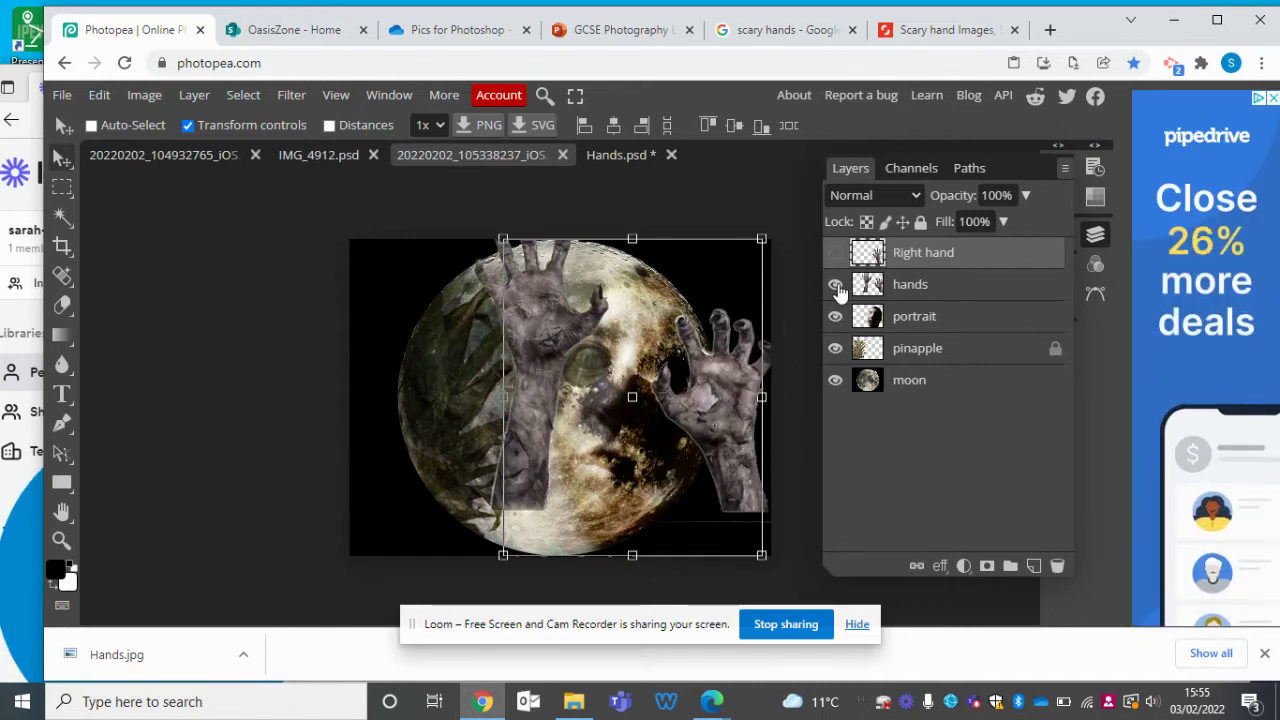
click(928, 285)
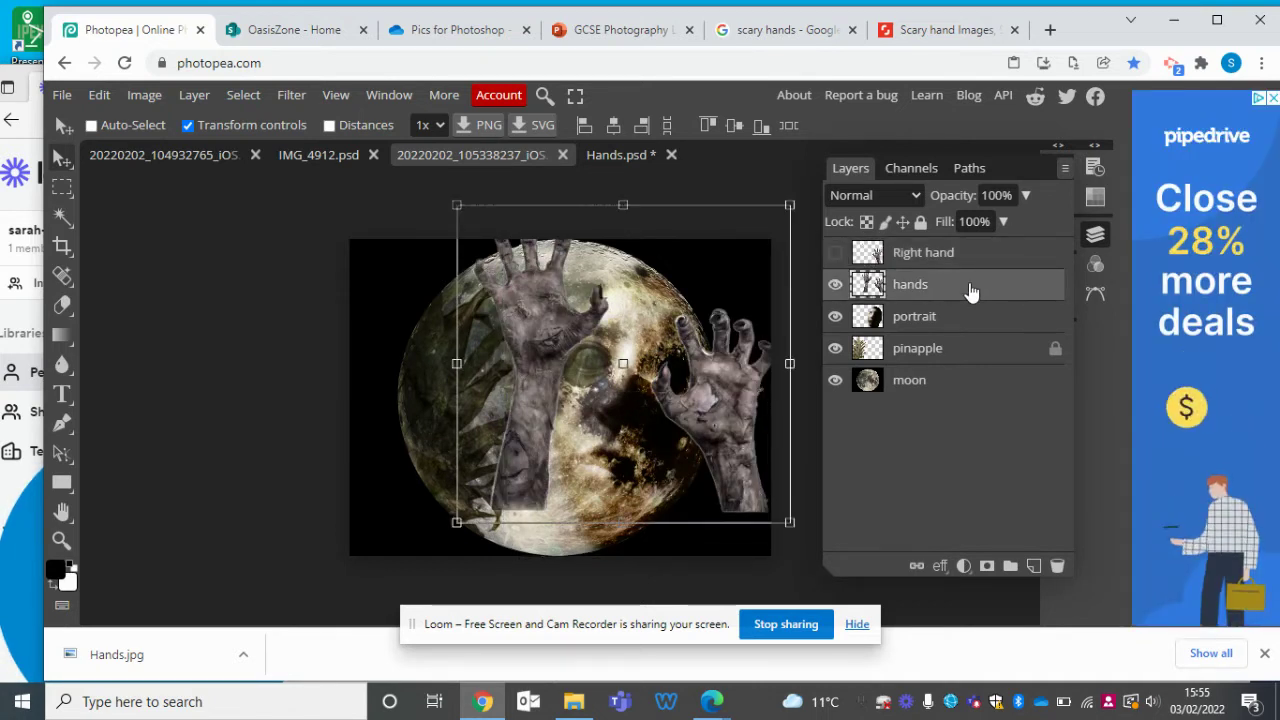
drag(708, 354, 640, 383)
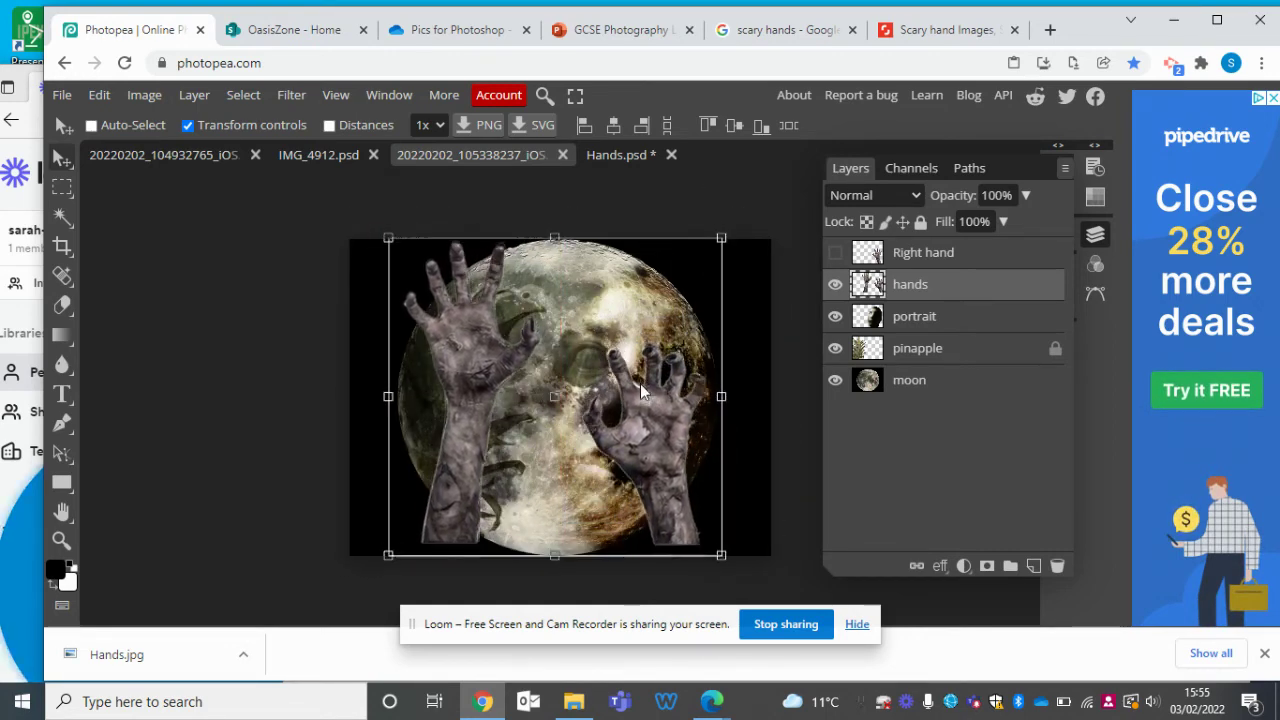
Step: Outline the right-side hand on the hands layer with Lasso Select, delete it, and clear the selection
click(63, 189)
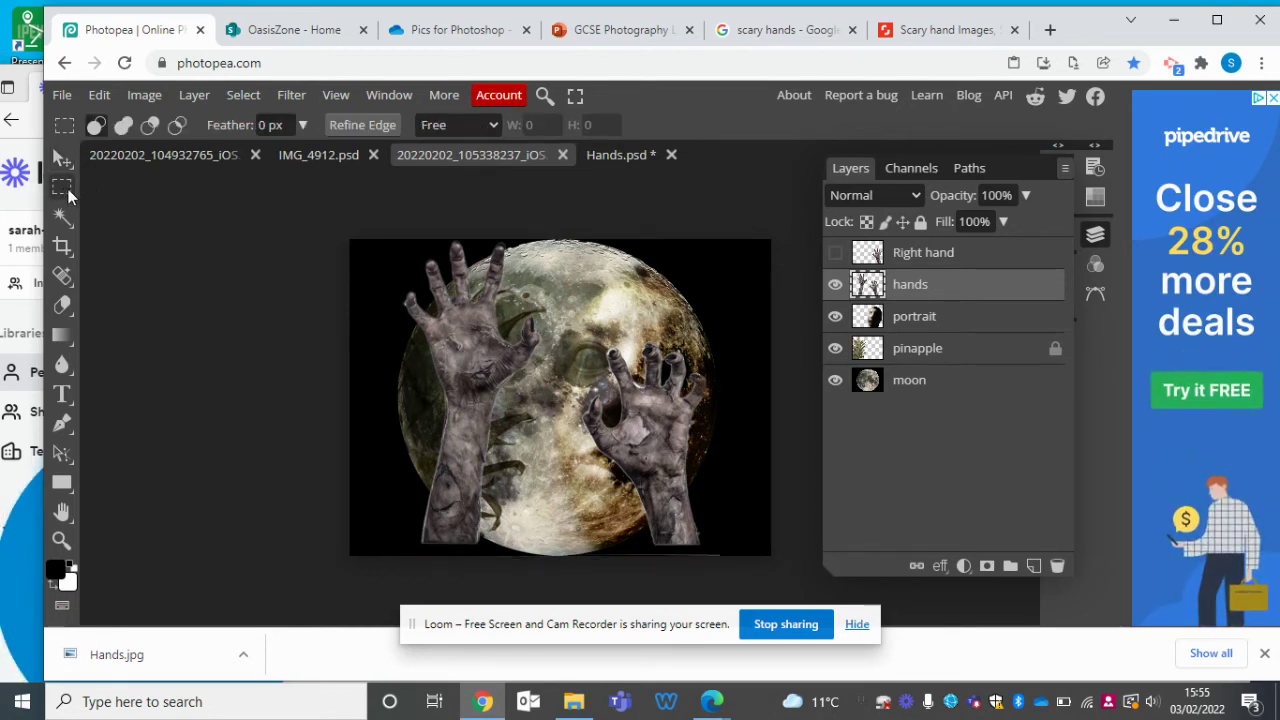
right_click(68, 191)
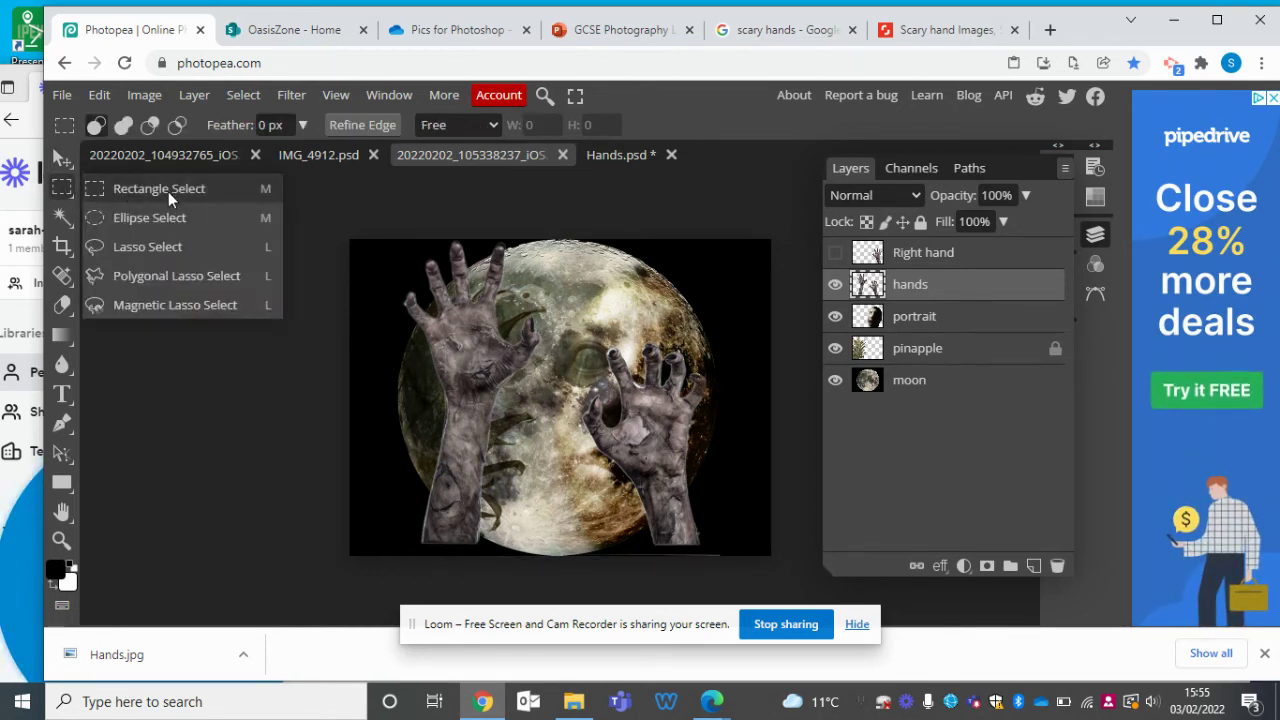
click(167, 246)
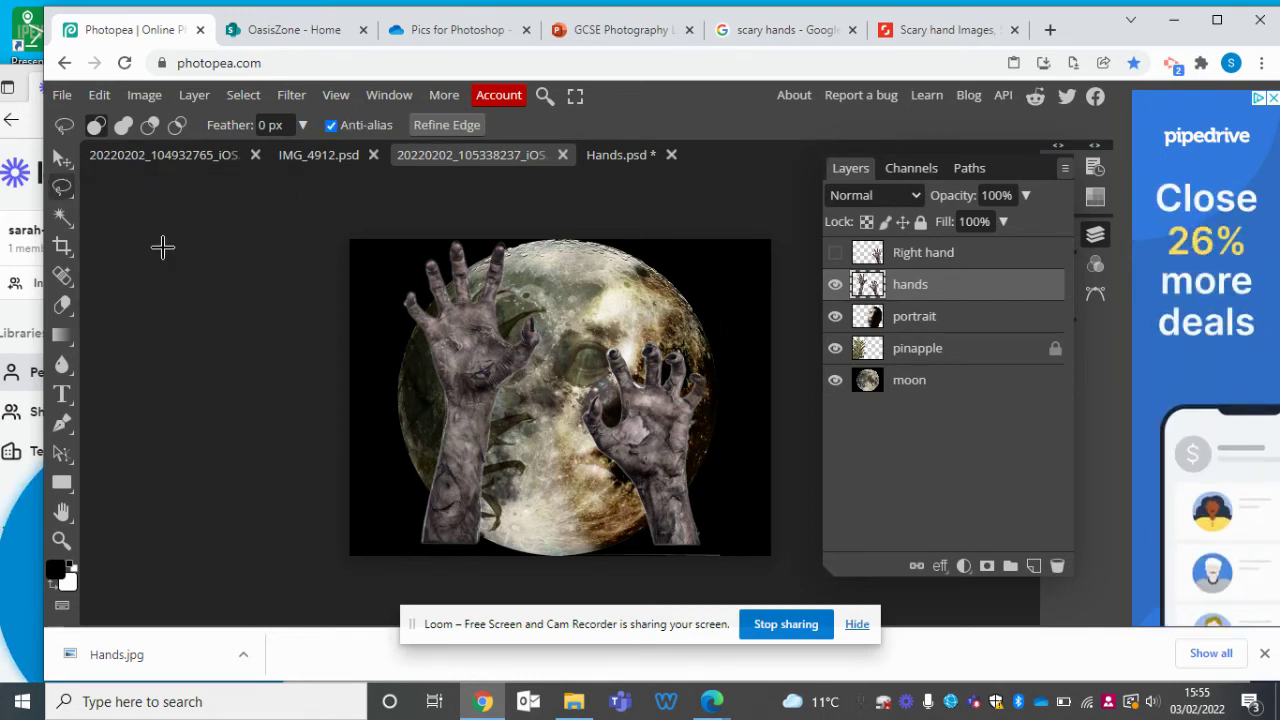
mouse_move(563, 345)
mouse_down()
mouse_move(594, 523)
mouse_move(616, 542)
mouse_move(584, 525)
mouse_move(556, 547)
mouse_up()
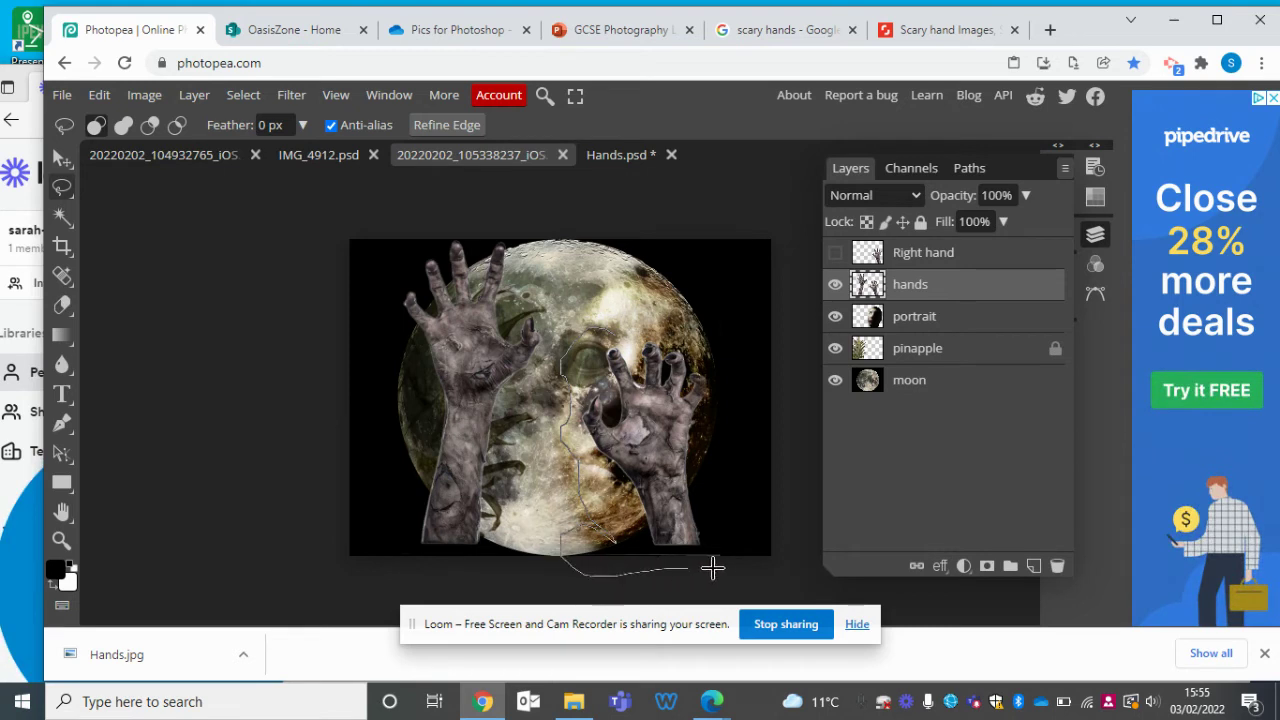
mouse_move(712, 568)
mouse_down()
mouse_move(741, 535)
mouse_move(733, 478)
mouse_move(753, 408)
mouse_move(732, 349)
mouse_move(702, 328)
mouse_move(594, 331)
mouse_up()
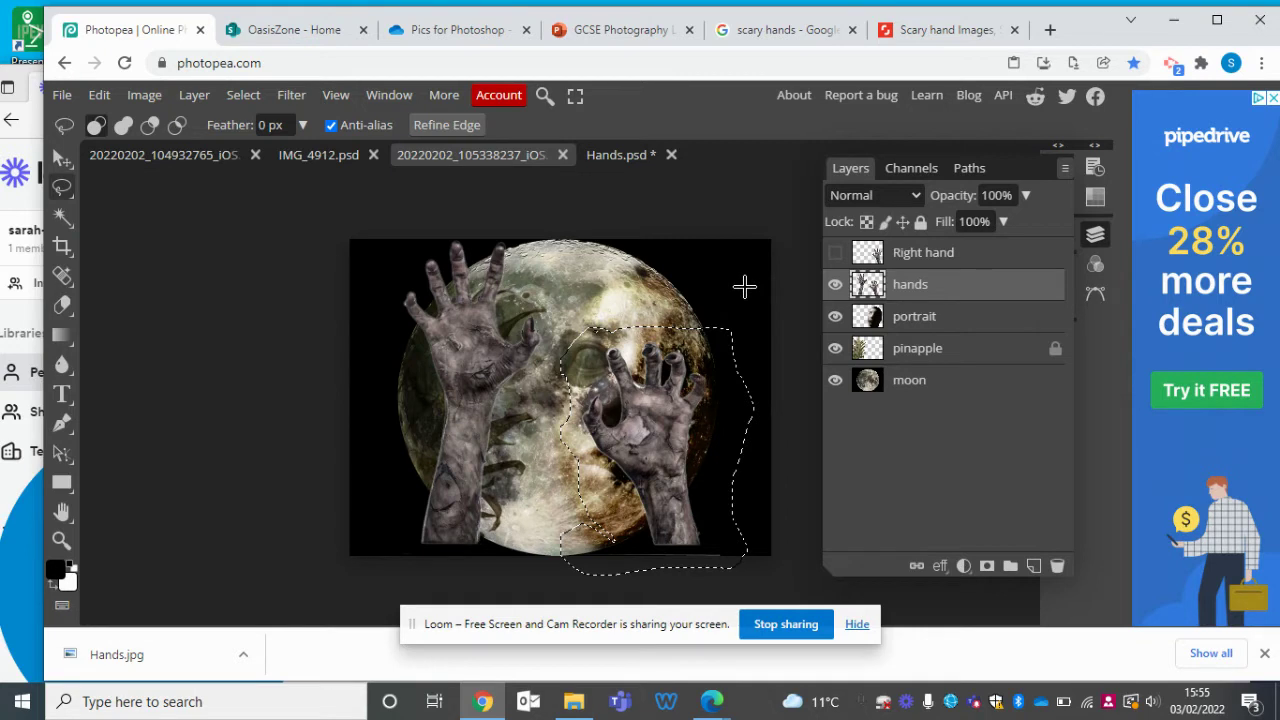
key(Delete)
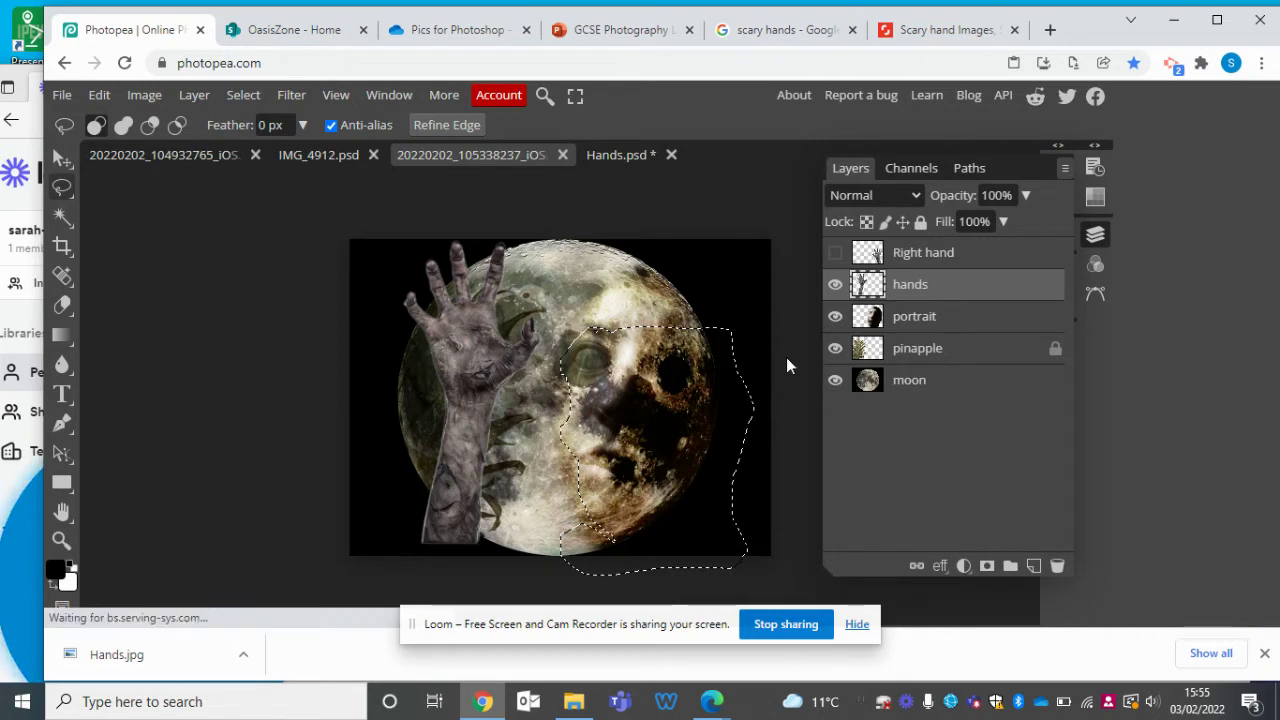
key(ctrl+d)
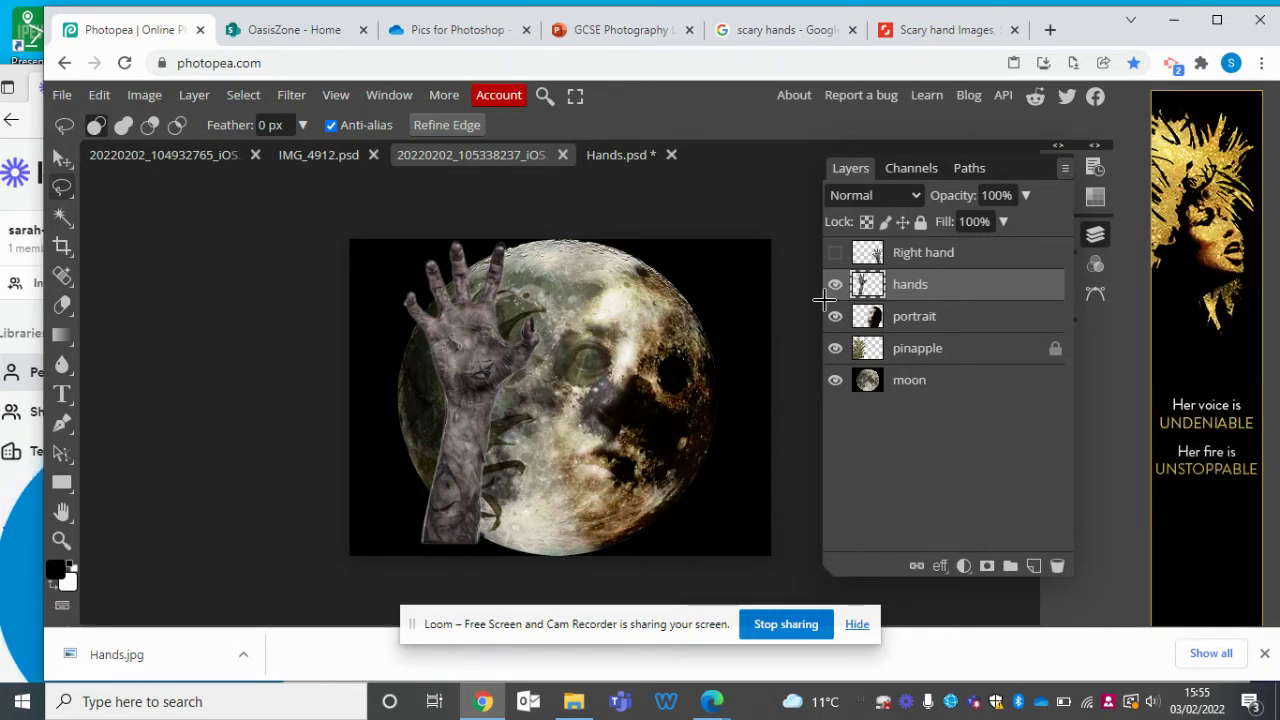
Step: Rename the hands layer as Left hand and make the Right hand layer visible again
double_click(910, 285)
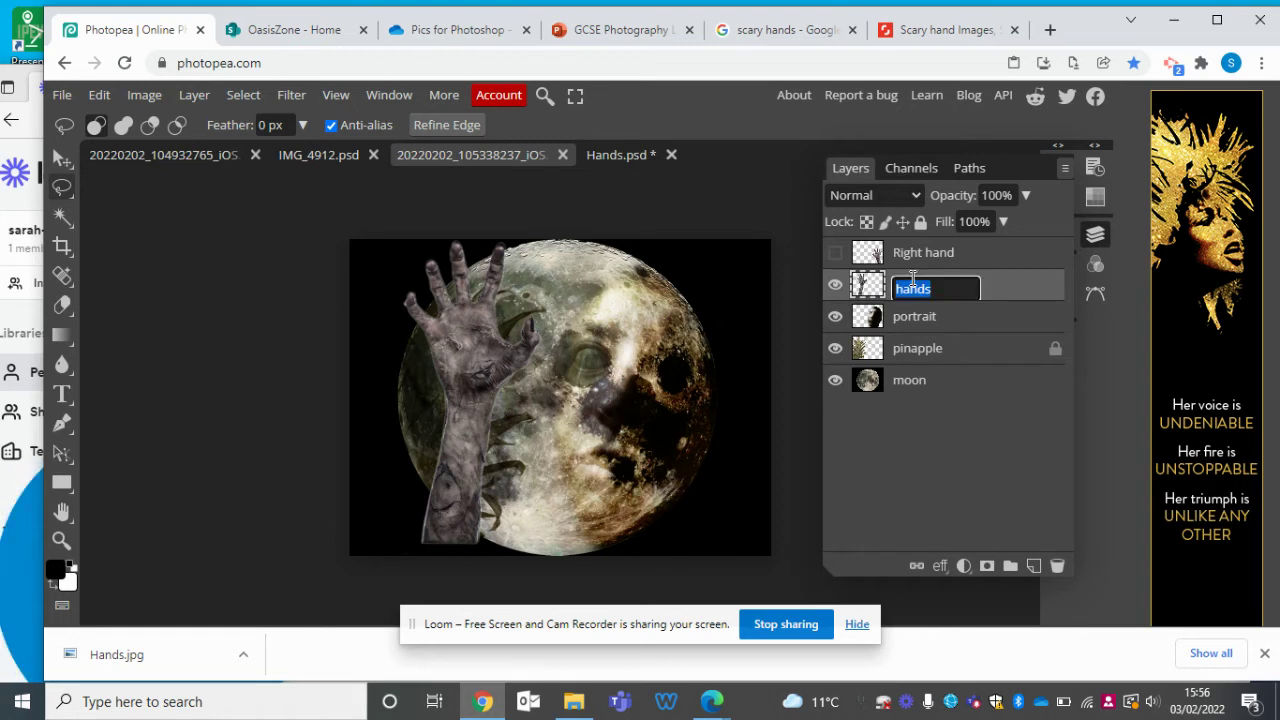
text(Left hadn)
key(BackSpace)
key(BackSpace)
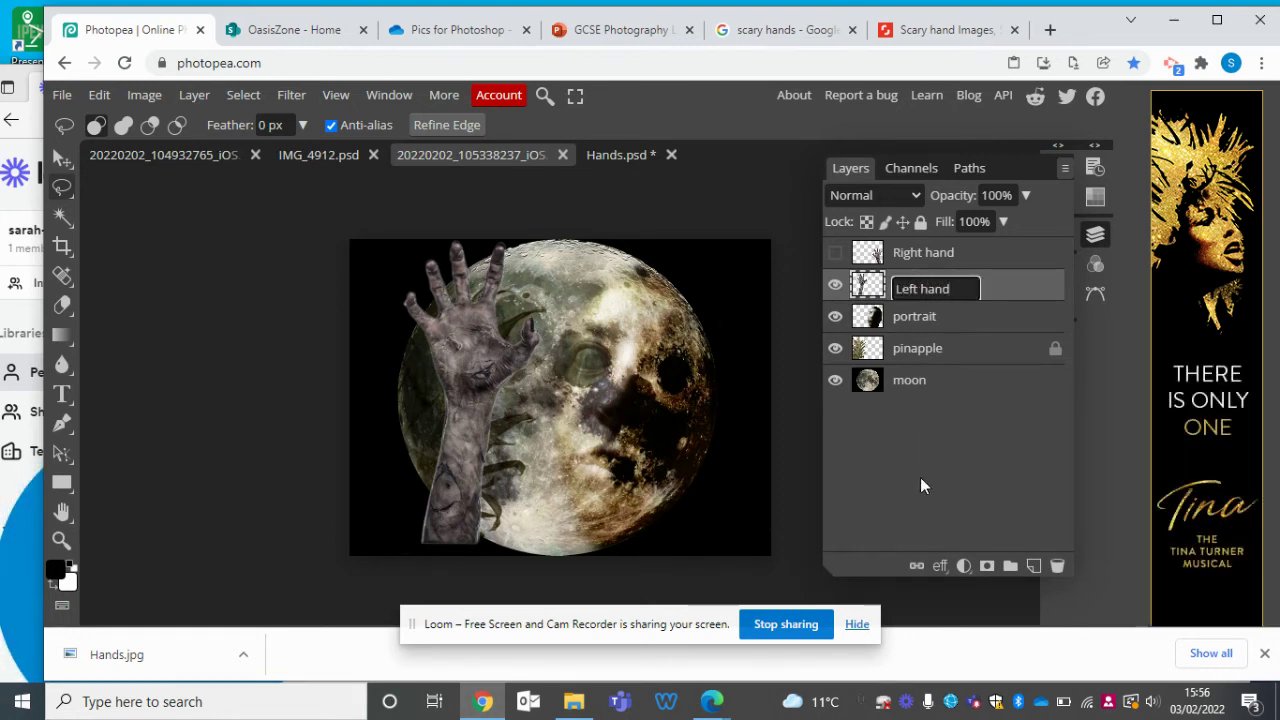
key(Return)
click(835, 252)
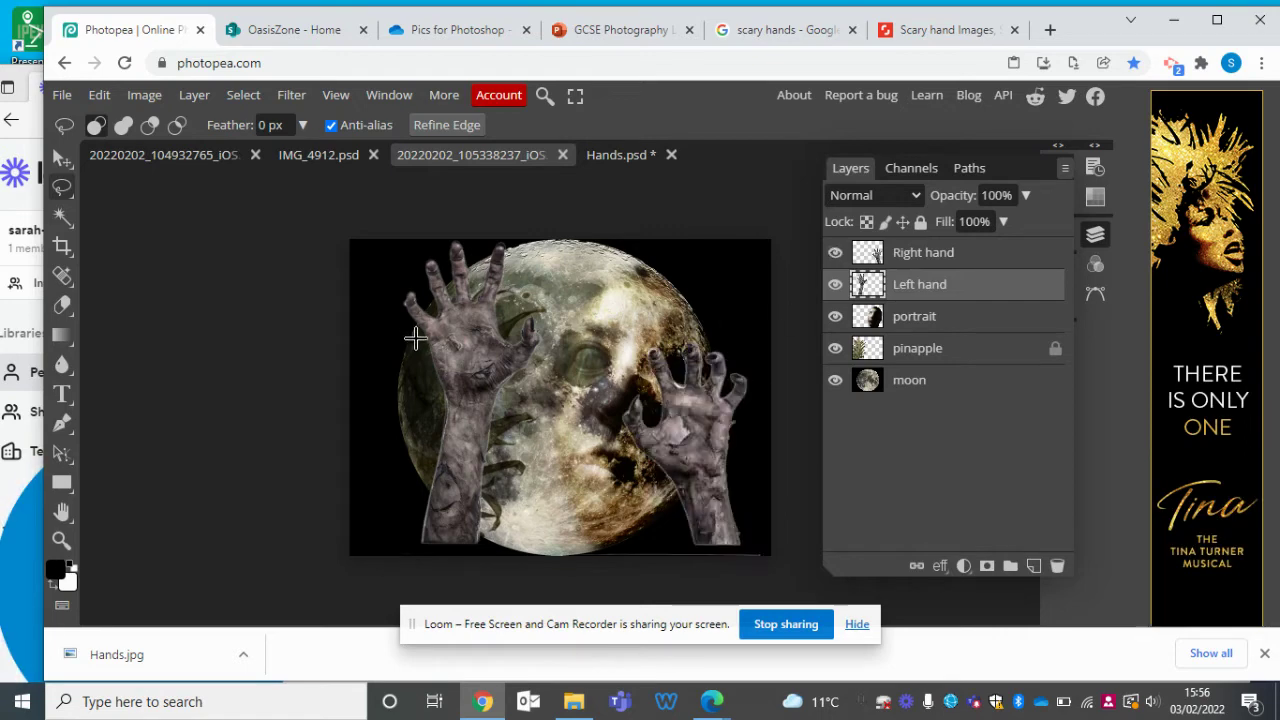
Step: Move the left hand to the canvas's lower left and the right hand to its lower right, with both arms reaching the bottom edge
click(62, 159)
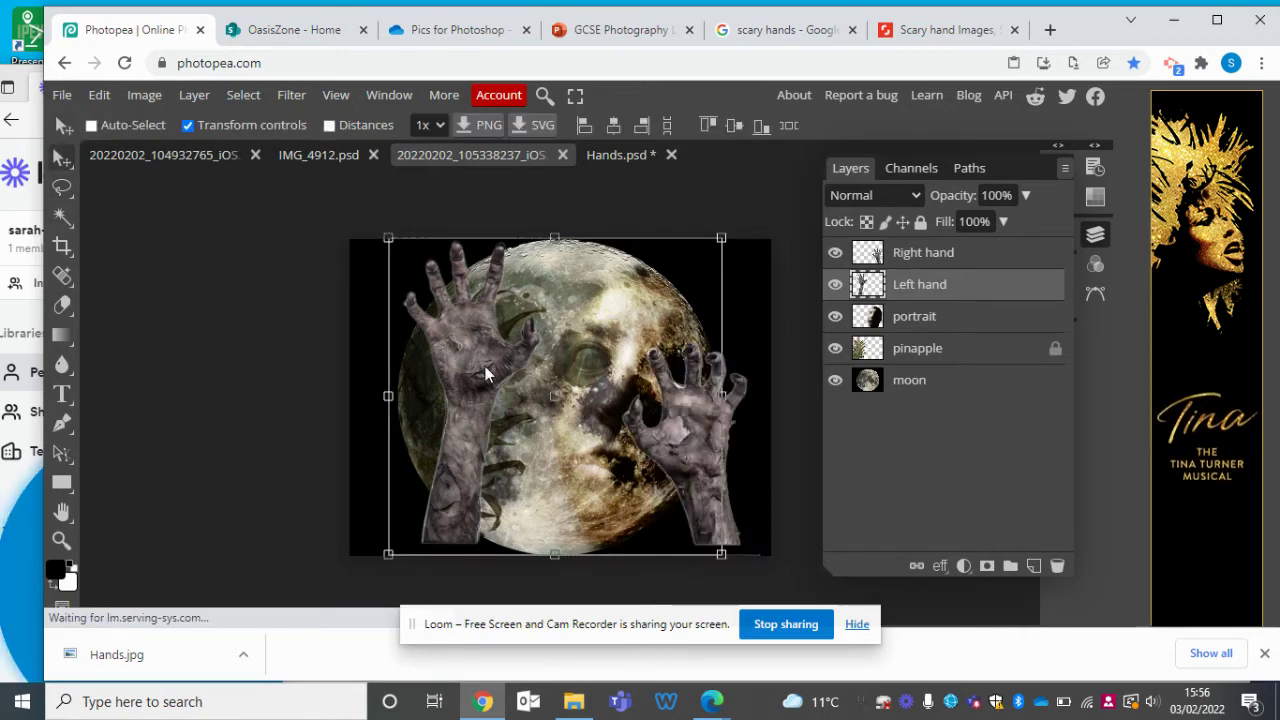
mouse_move(352, 347)
mouse_down()
mouse_move(411, 449)
mouse_move(457, 364)
mouse_move(348, 371)
mouse_up()
click(922, 252)
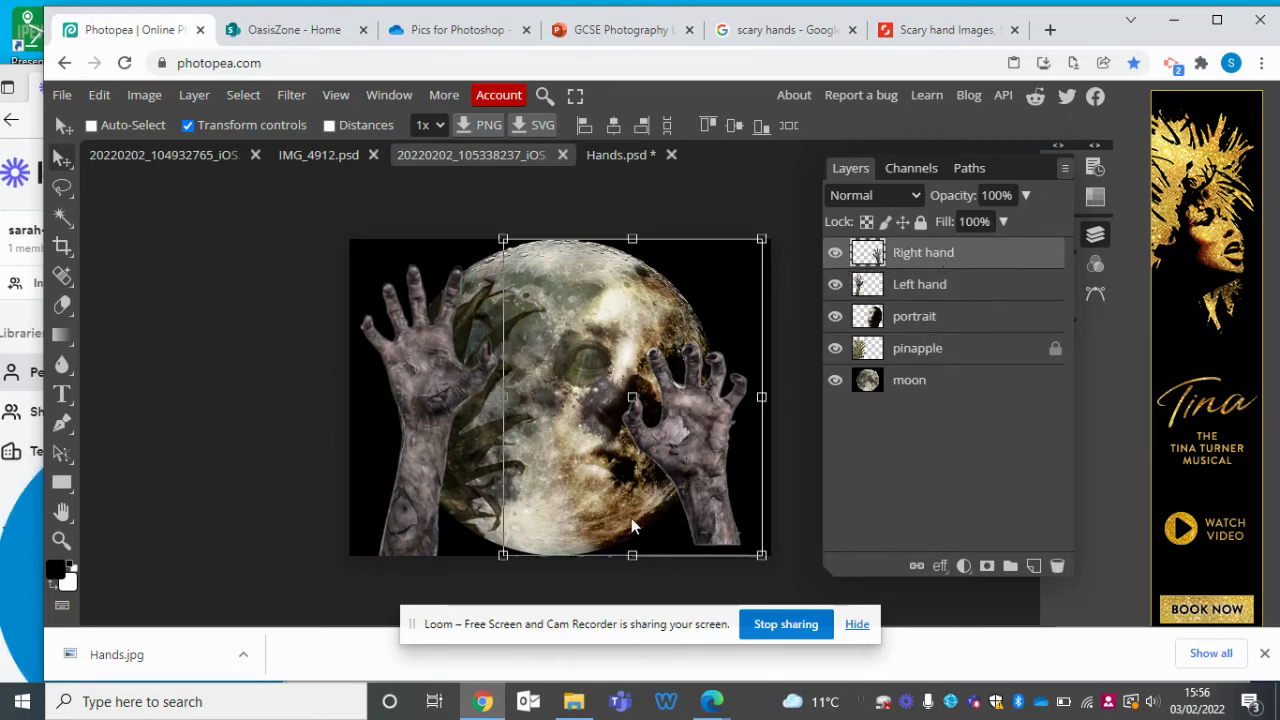
drag(631, 518, 709, 481)
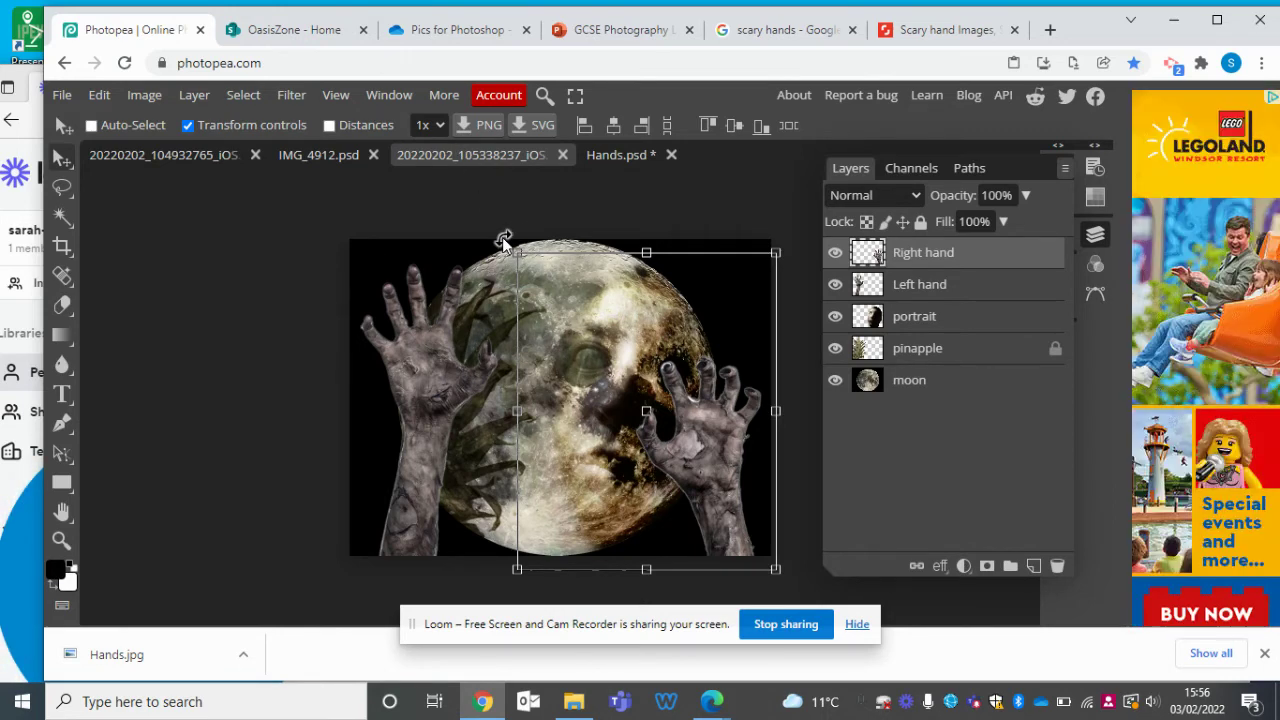
Step: Rotate the right hand to -31.4° so it leans toward the face in the moon
drag(504, 241, 435, 477)
drag(714, 362, 664, 352)
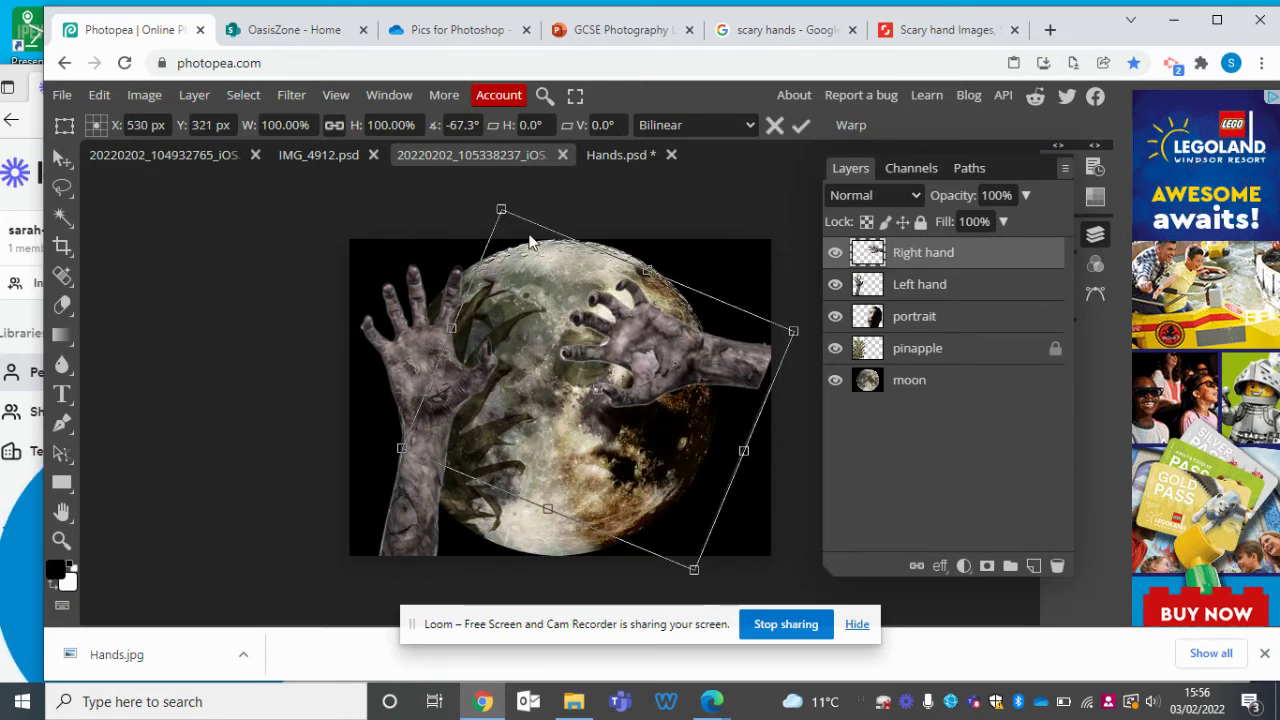
drag(486, 194, 812, 310)
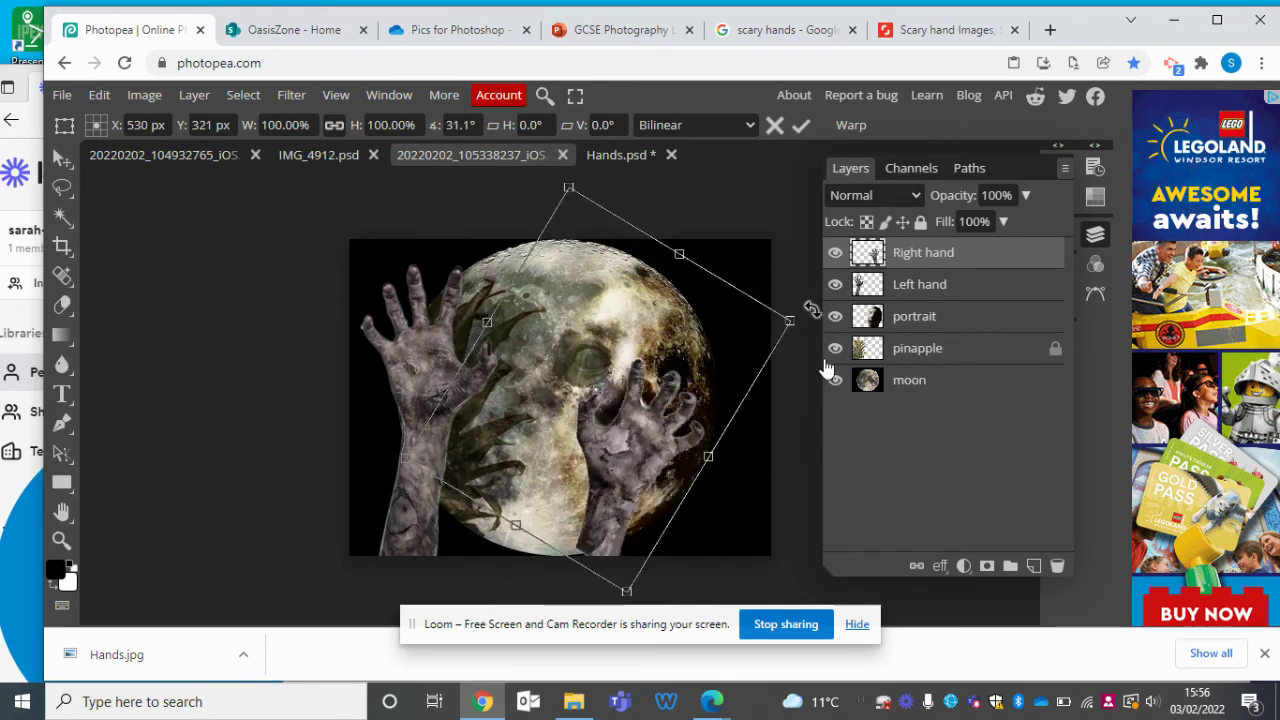
drag(826, 370, 629, 145)
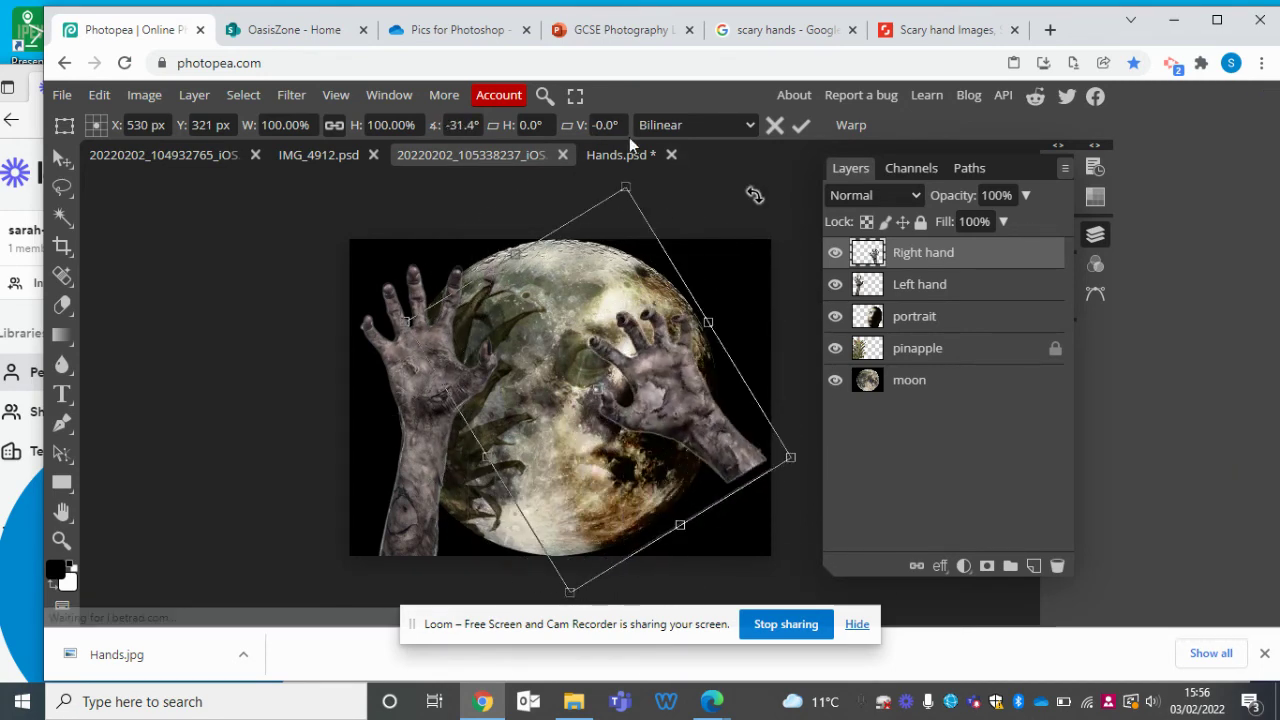
Step: Position the rotated right hand in the canvas's lower-right corner, enlarge it to about 132% width and 123% height, and apply the transform
drag(678, 414, 750, 550)
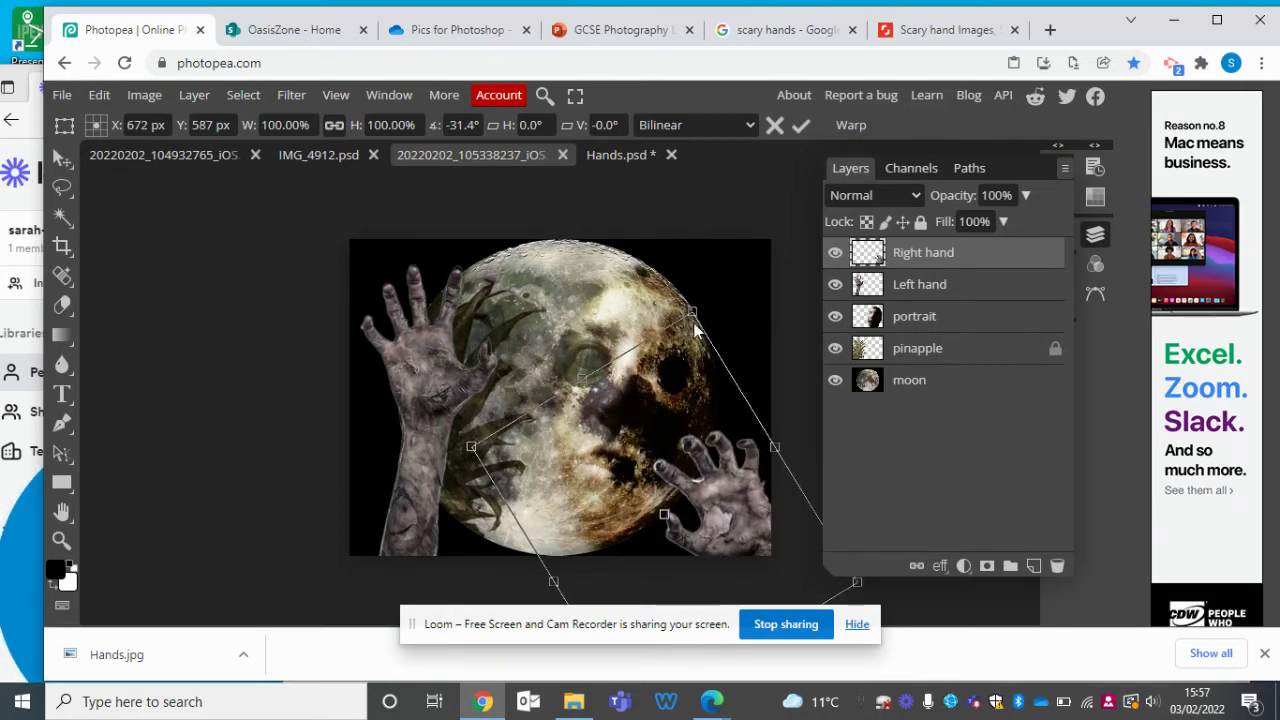
drag(691, 305, 723, 205)
drag(744, 451, 696, 500)
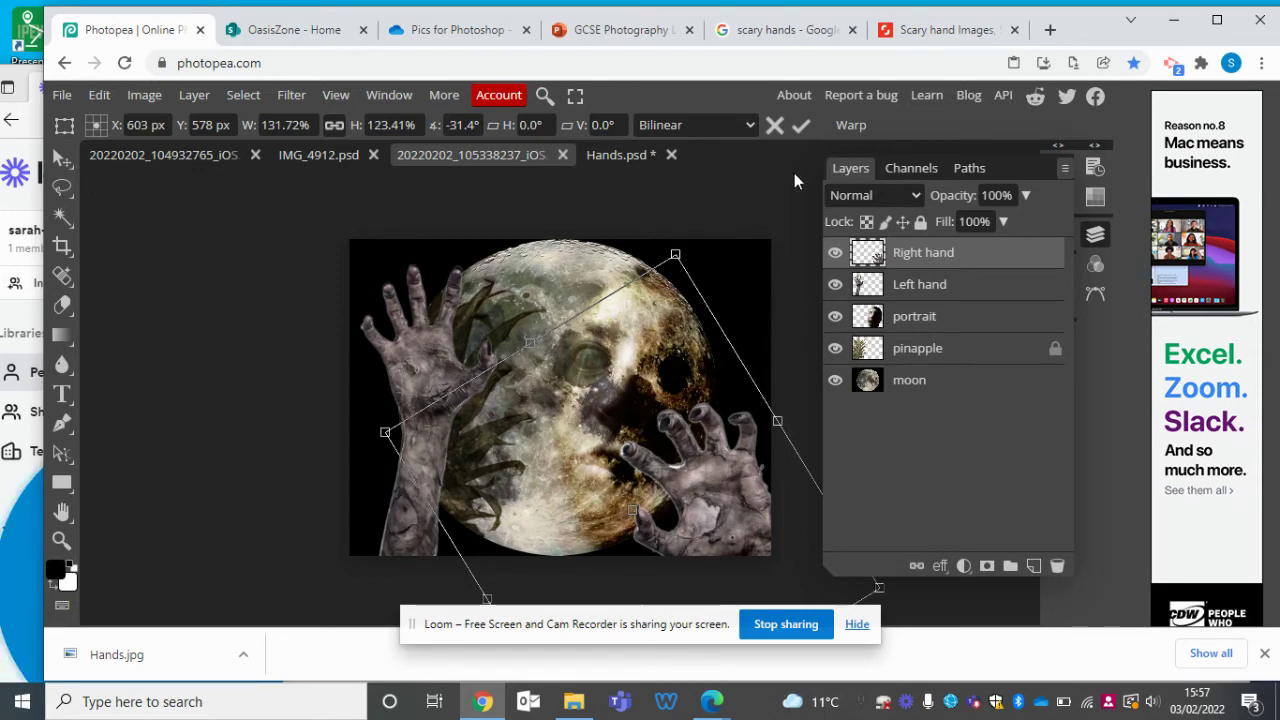
click(803, 127)
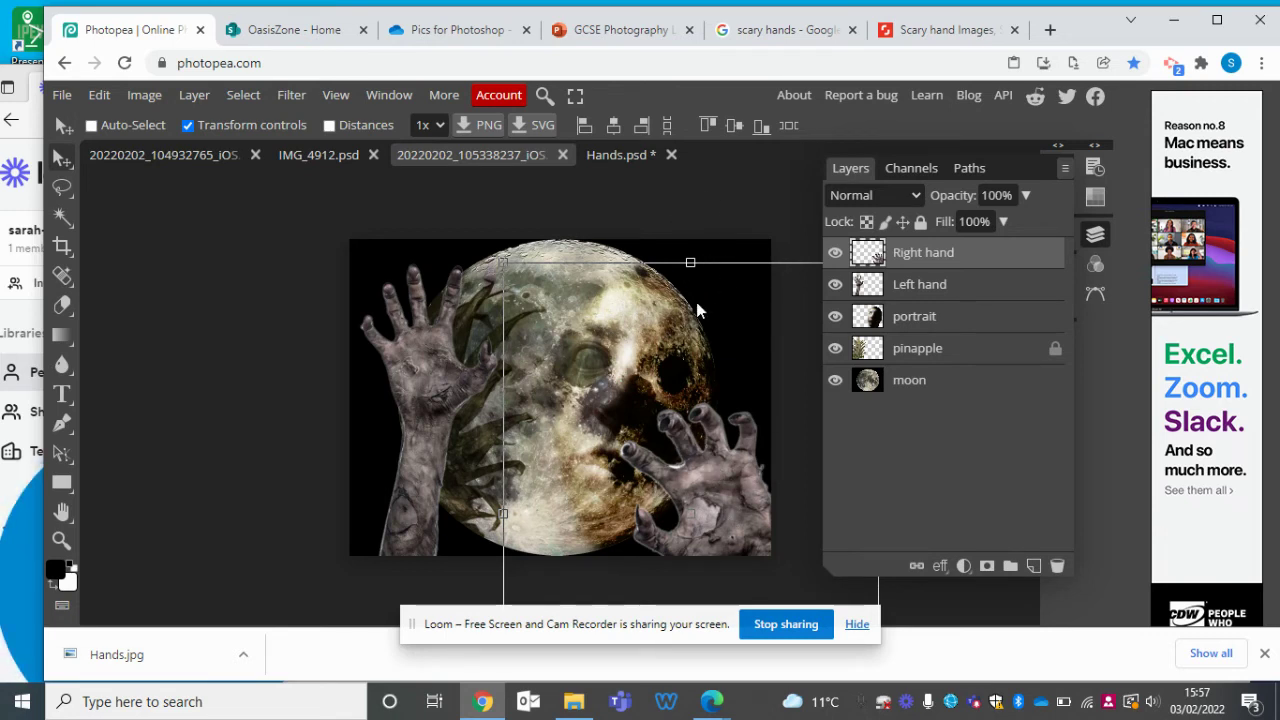
Step: Duplicate the Right hand layer, rotate the copy to -108.4° so its fingers point downward, and move it to the canvas's upper-right area
right_click(909, 254)
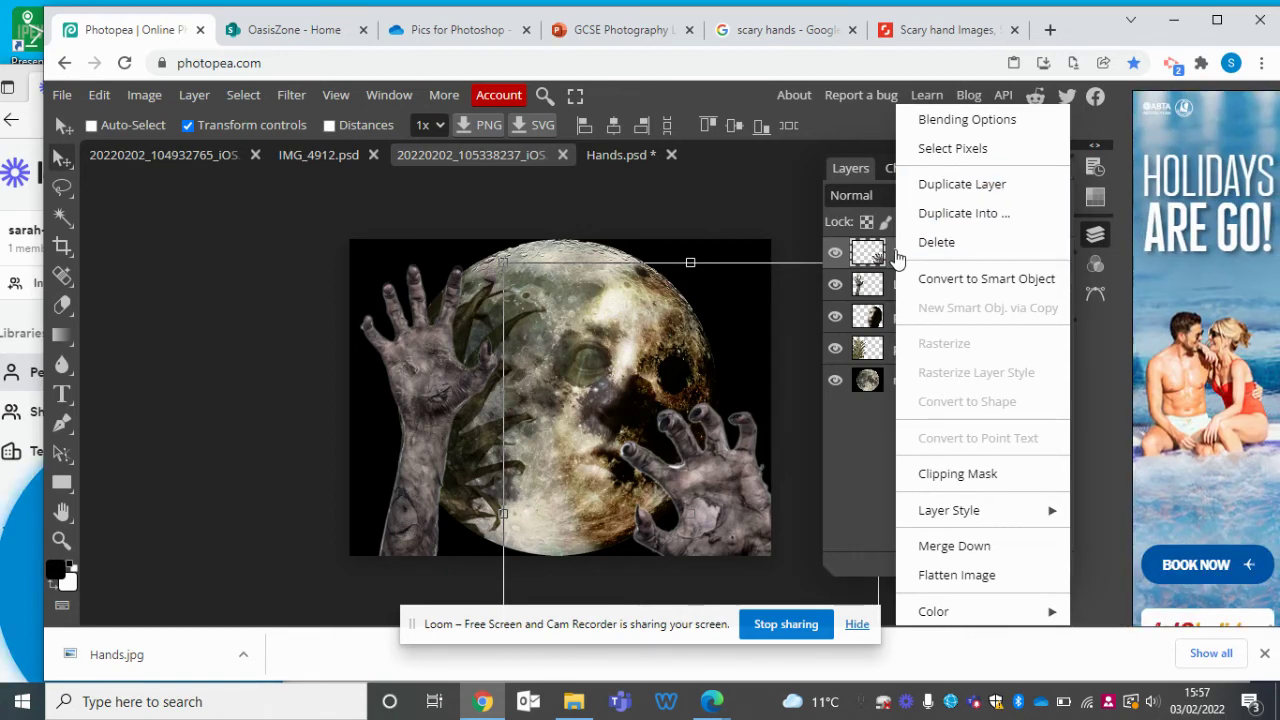
click(953, 186)
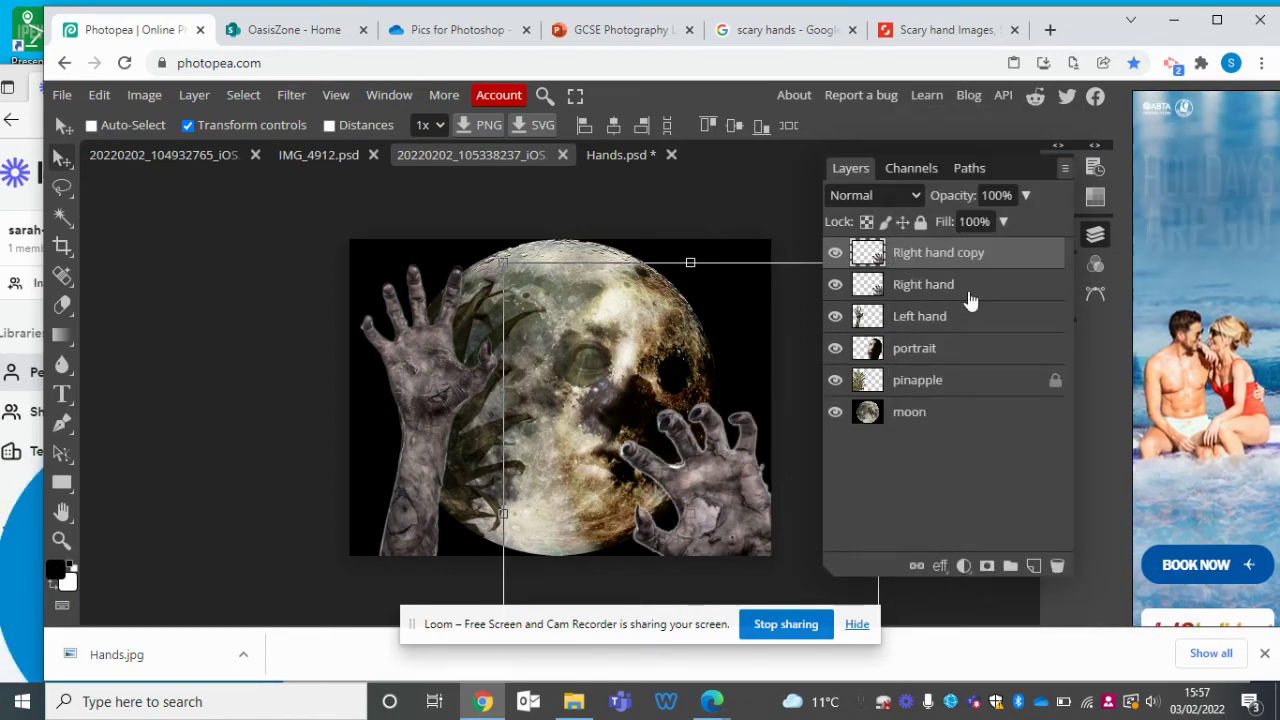
drag(694, 481, 570, 395)
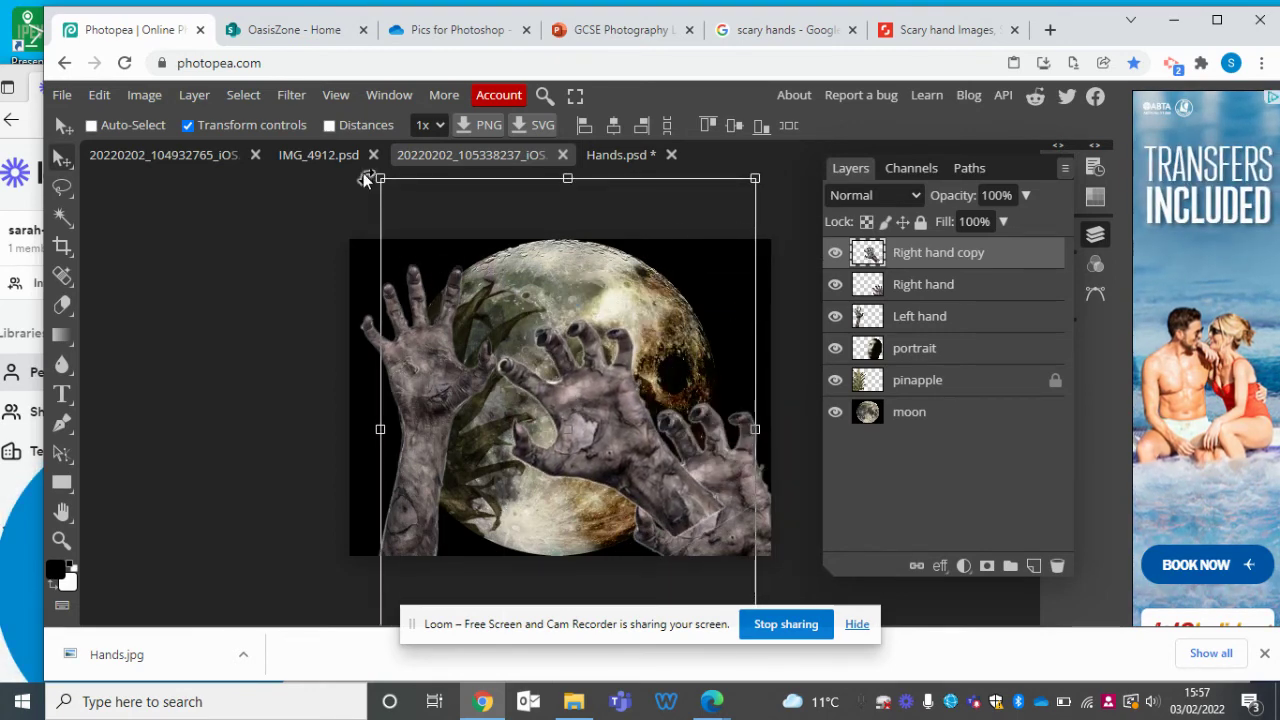
drag(360, 173, 439, 558)
drag(585, 373, 756, 266)
drag(514, 517, 630, 600)
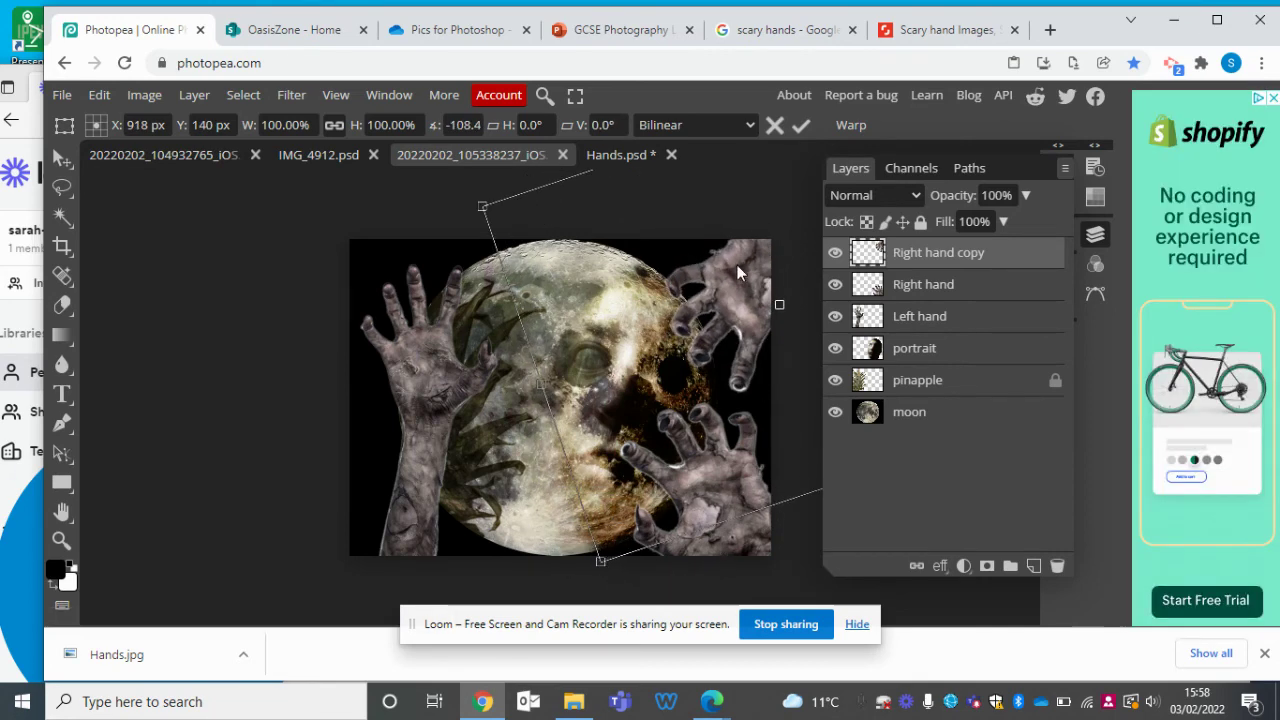
Step: Fit the copied hand into the canvas's upper-right corner at about 105% width and 103% height, apply the transform, and hide the transform controls
drag(737, 265, 710, 242)
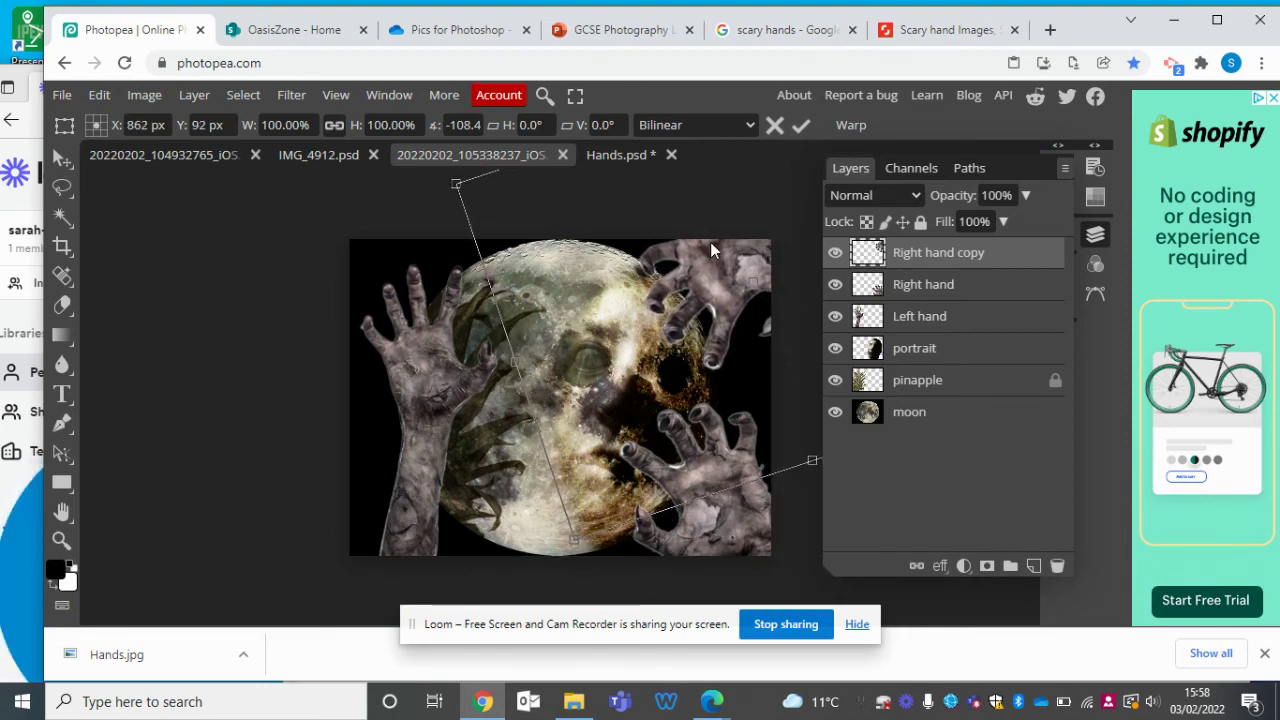
mouse_move(570, 540)
mouse_down()
mouse_move(578, 566)
mouse_move(565, 564)
mouse_up()
drag(712, 271, 718, 270)
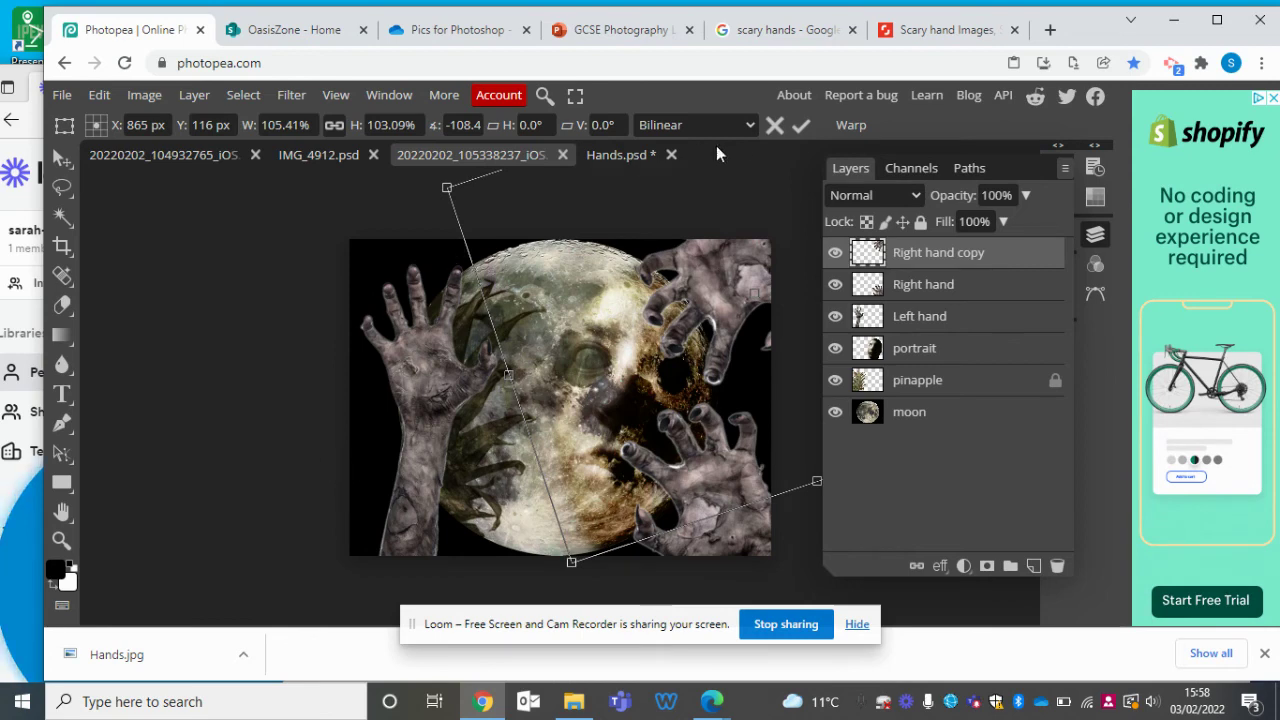
click(797, 125)
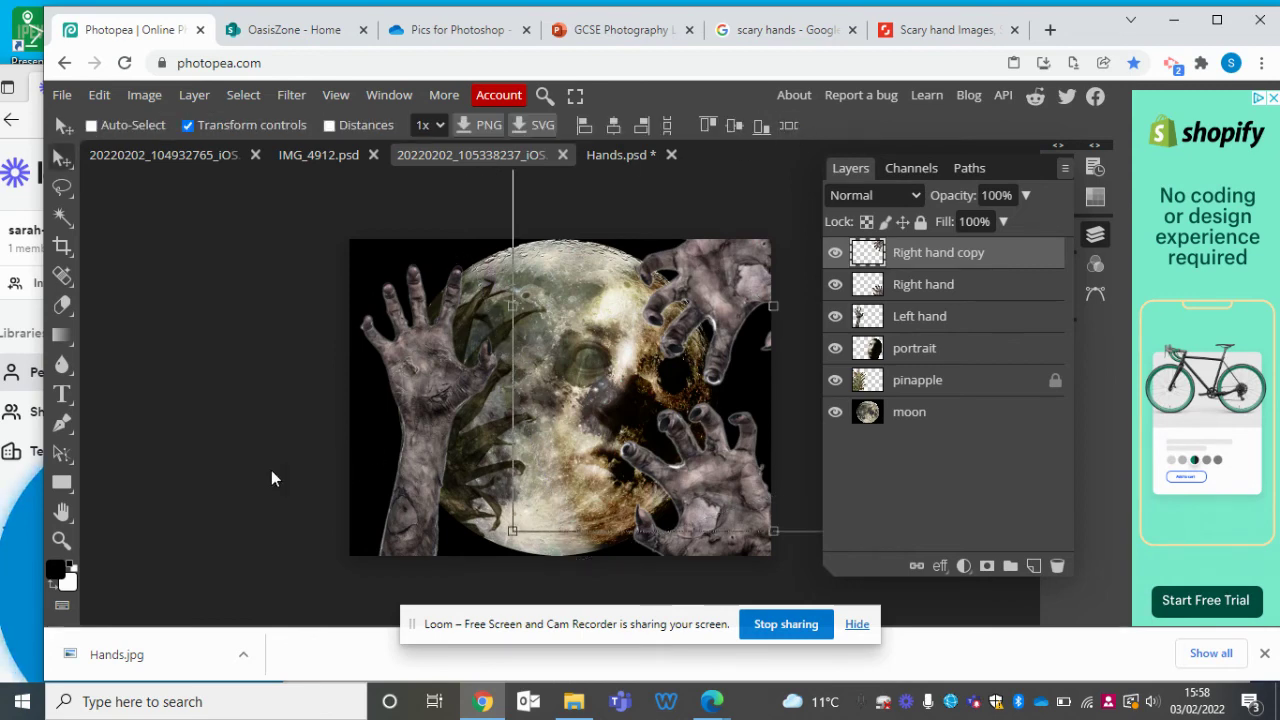
click(187, 126)
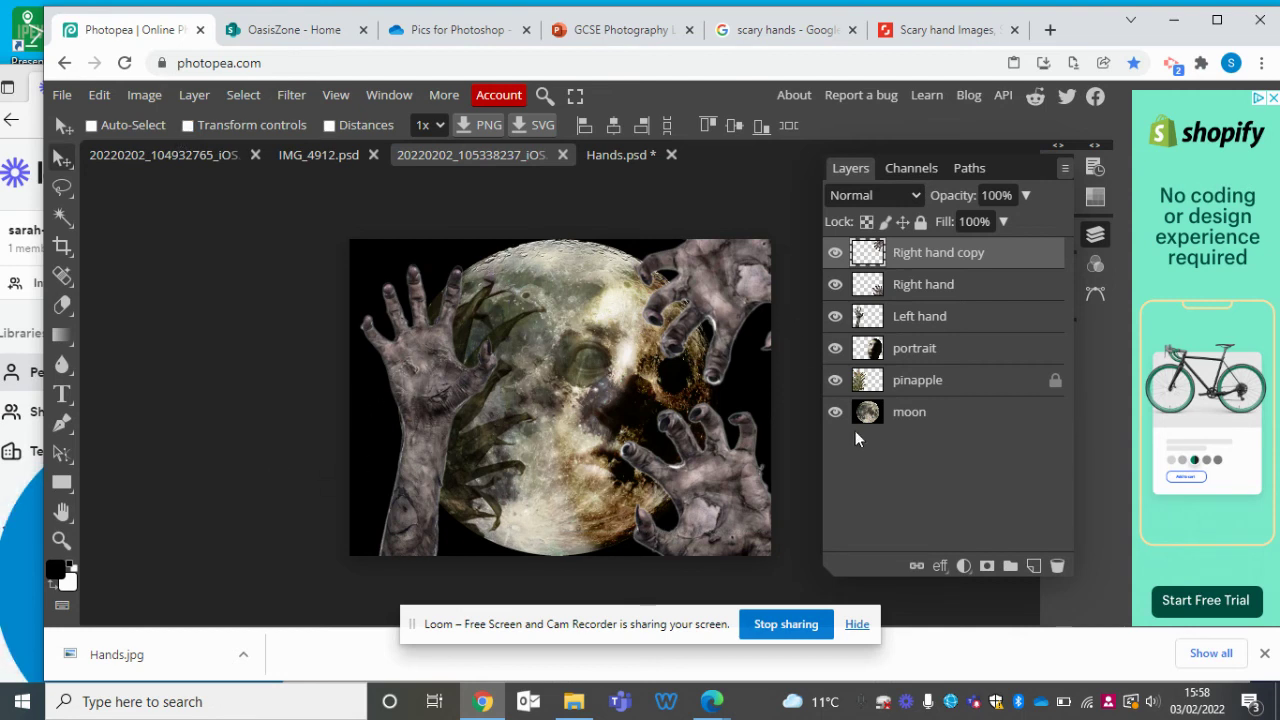
Step: Show the transform controls for the Left hand layer and rotate that hand to 44.2° so it leans toward the moon face
click(940, 320)
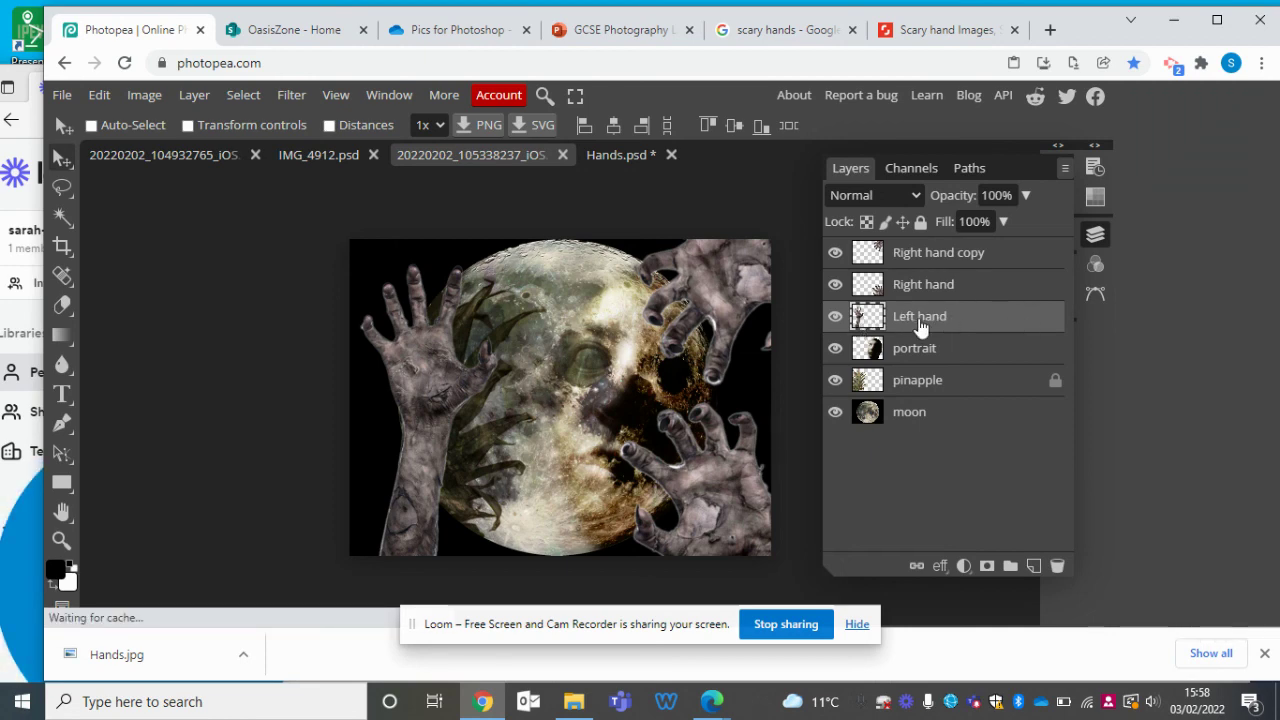
click(185, 126)
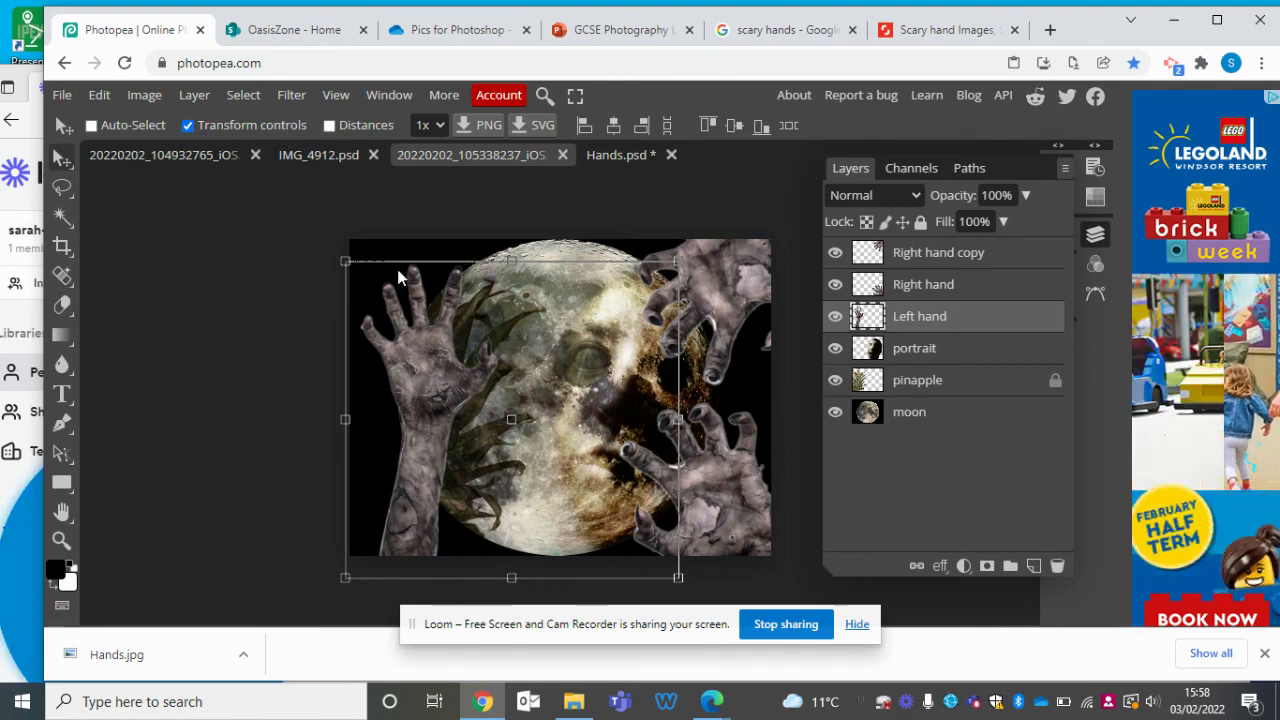
drag(697, 249, 796, 428)
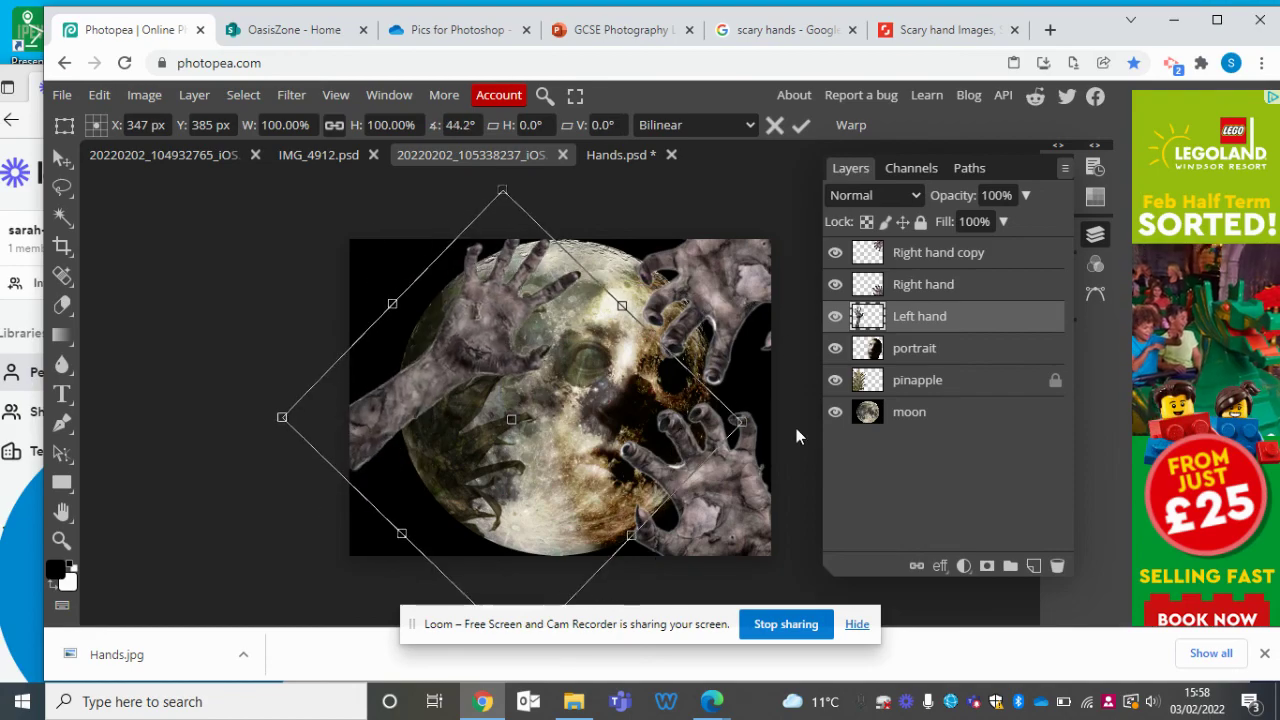